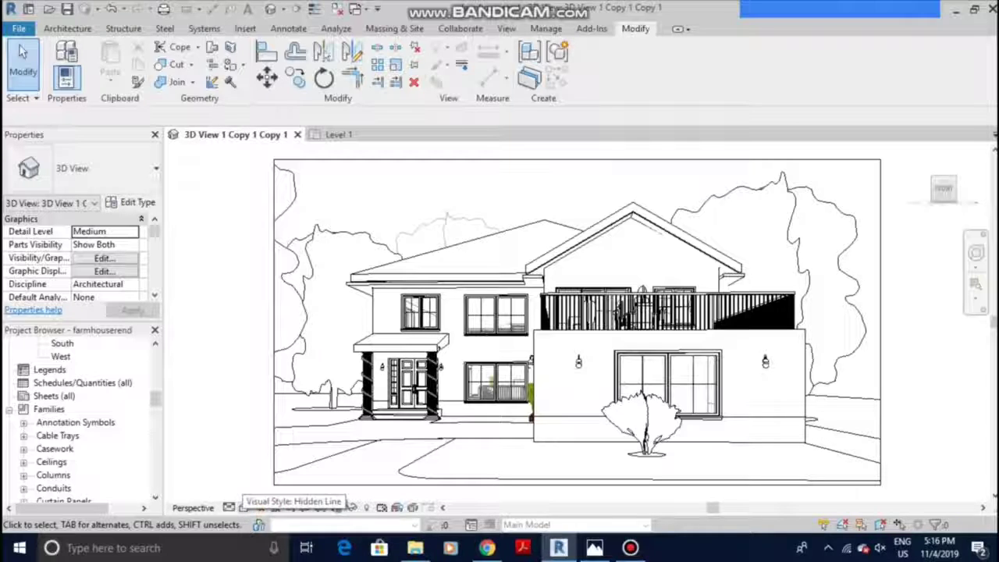
# - Compare the Realistic and Consistent Colors visual styles, settling on Realistic for the house view
pyautogui.click(245, 508)
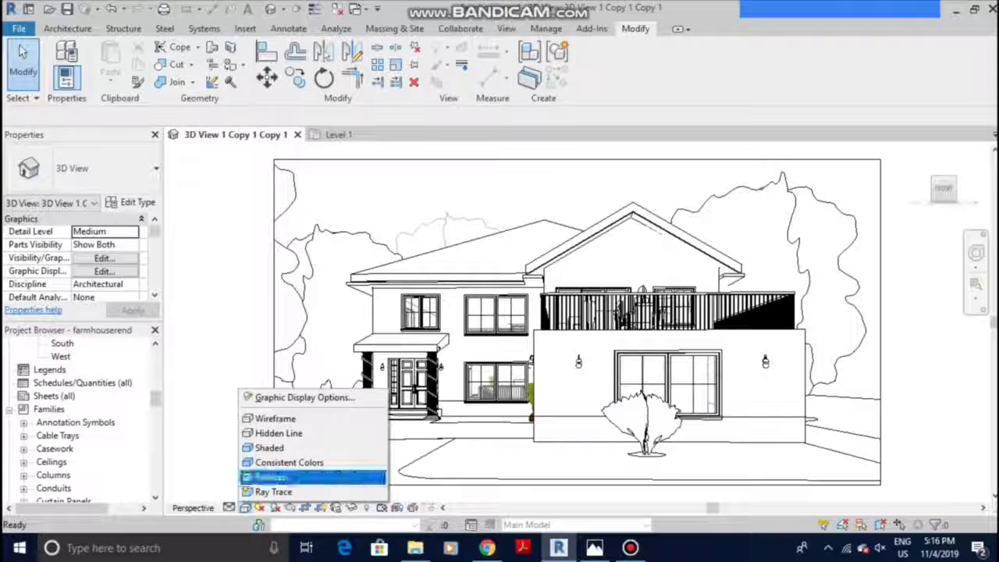
pyautogui.click(273, 477)
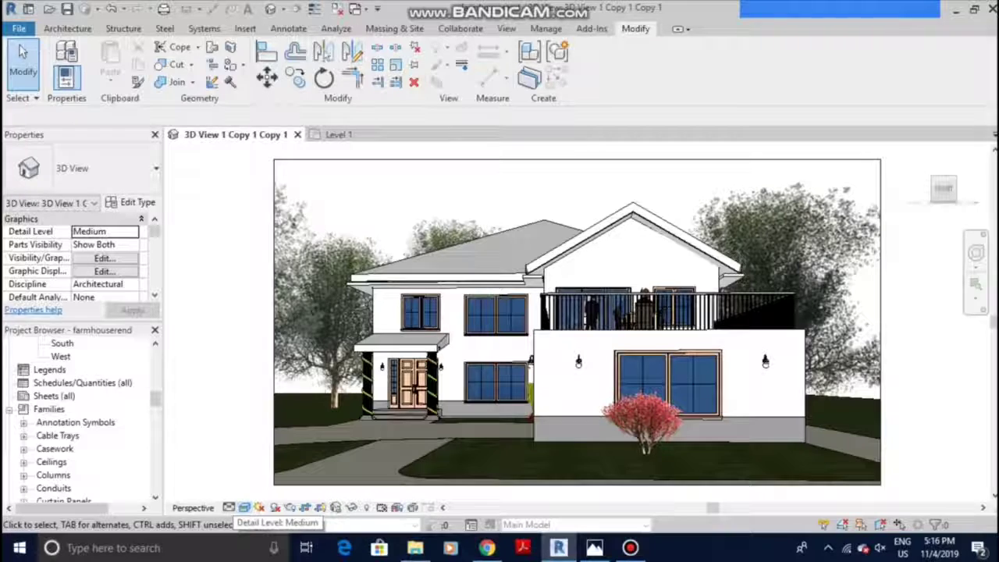
pyautogui.click(245, 507)
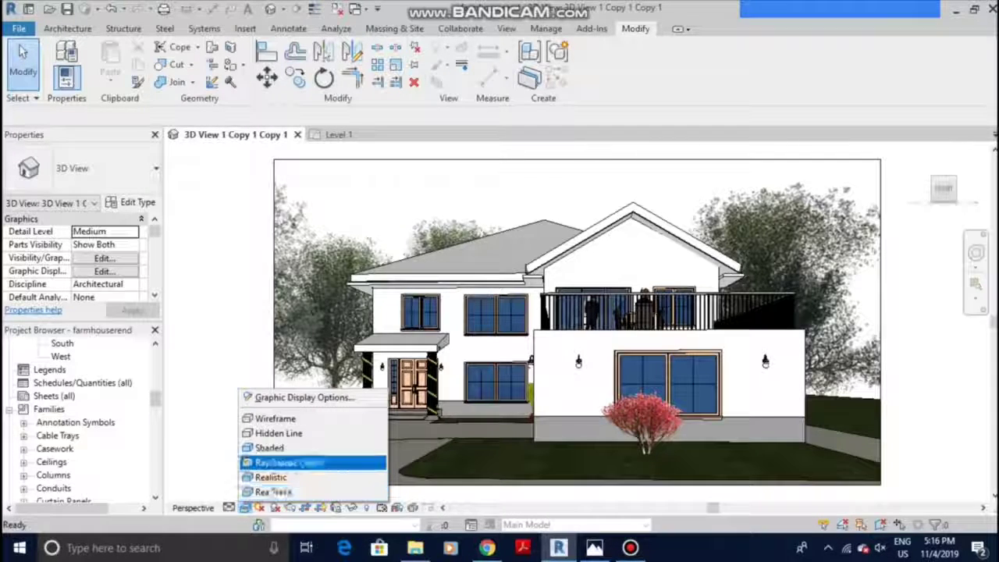
pyautogui.click(289, 462)
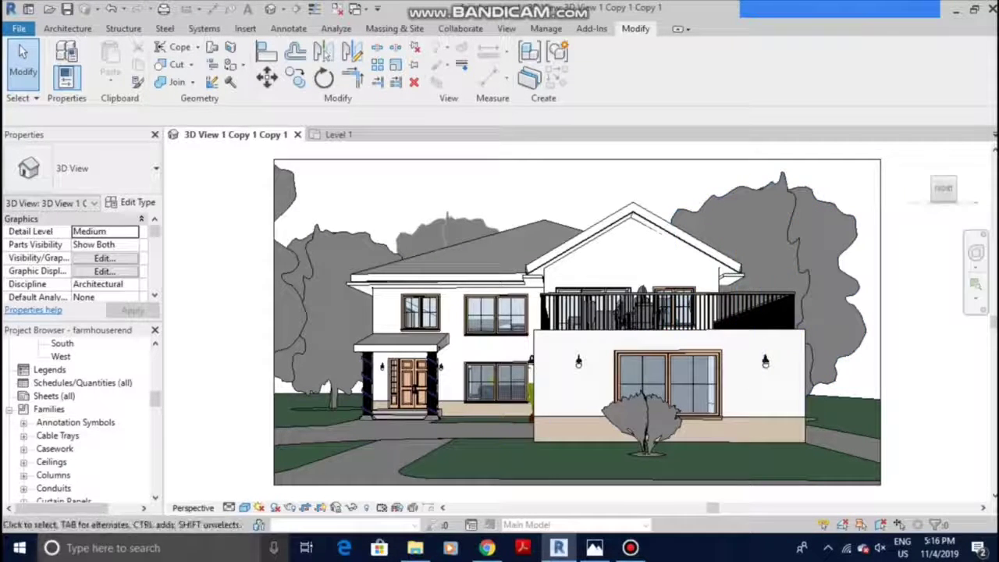
pyautogui.click(245, 508)
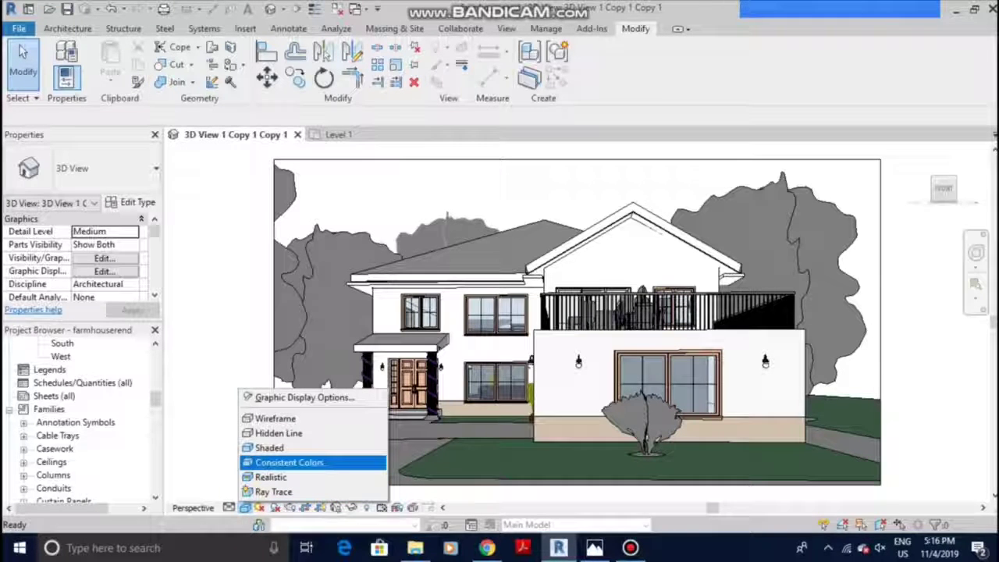
pyautogui.click(271, 477)
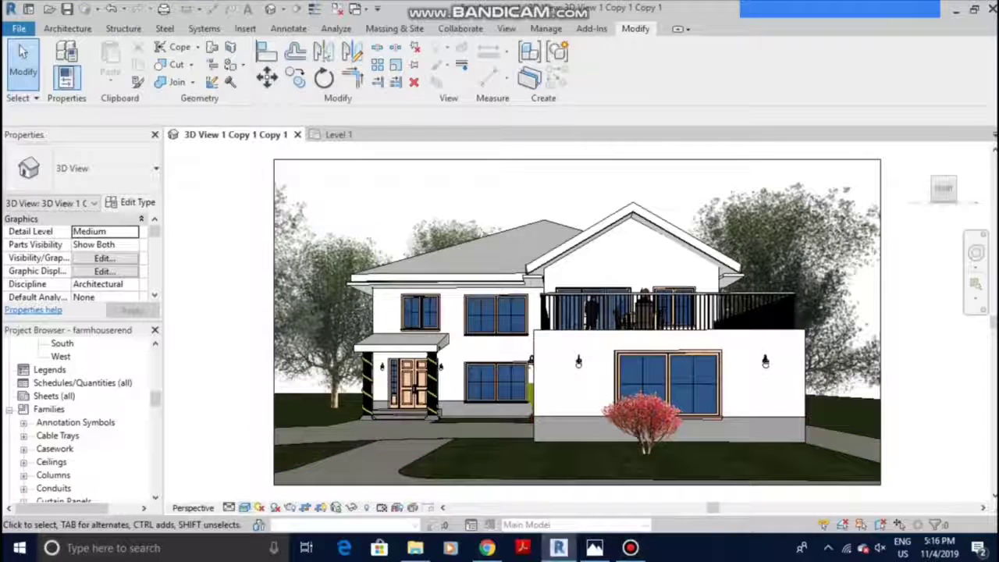
pyautogui.click(245, 507)
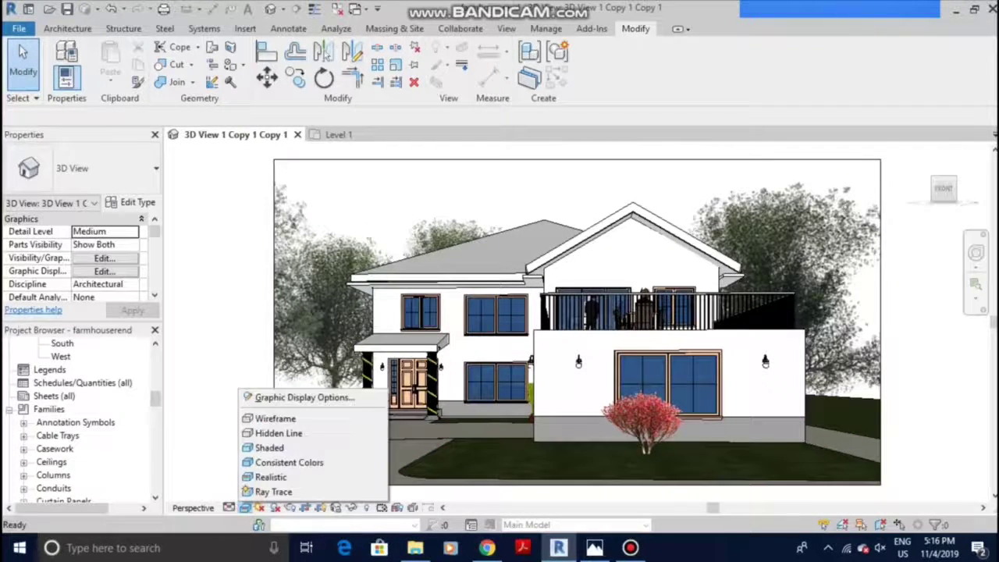
# - Enable Smooth lines with anti-aliasing in Graphic Display Options and apply it
pyautogui.click(329, 399)
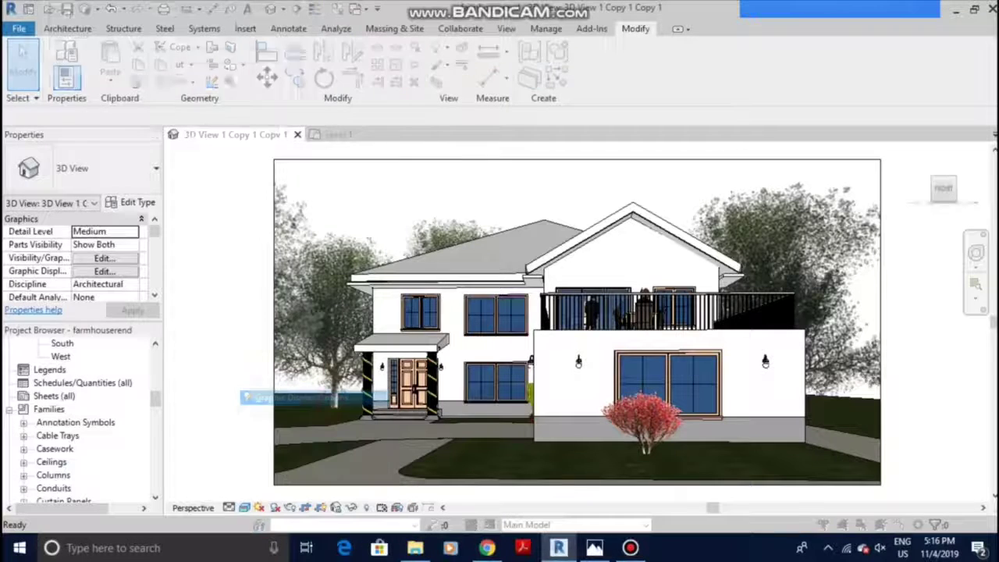
pyautogui.moveTo(224, 16); pyautogui.dragTo(208, 138)
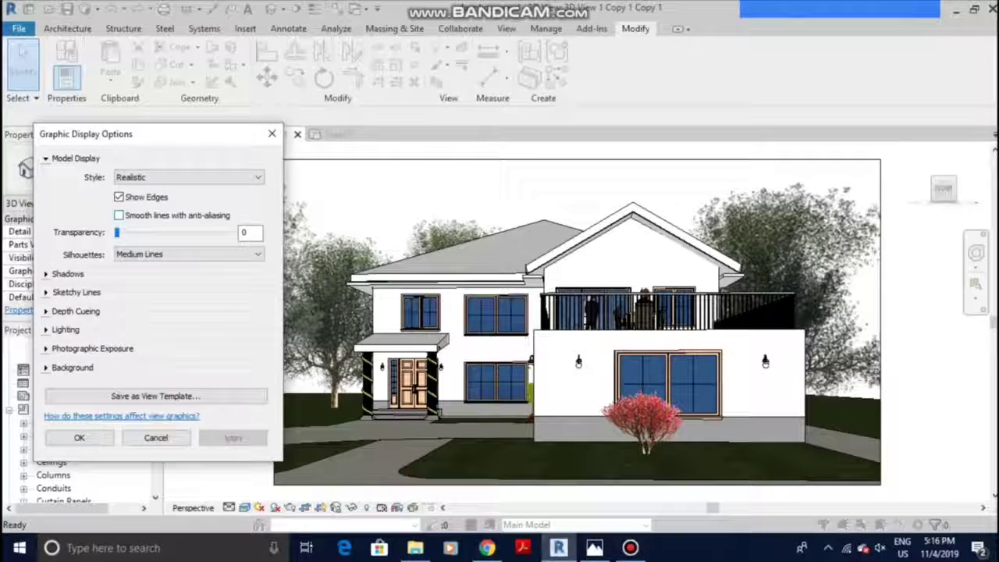
pyautogui.click(119, 215)
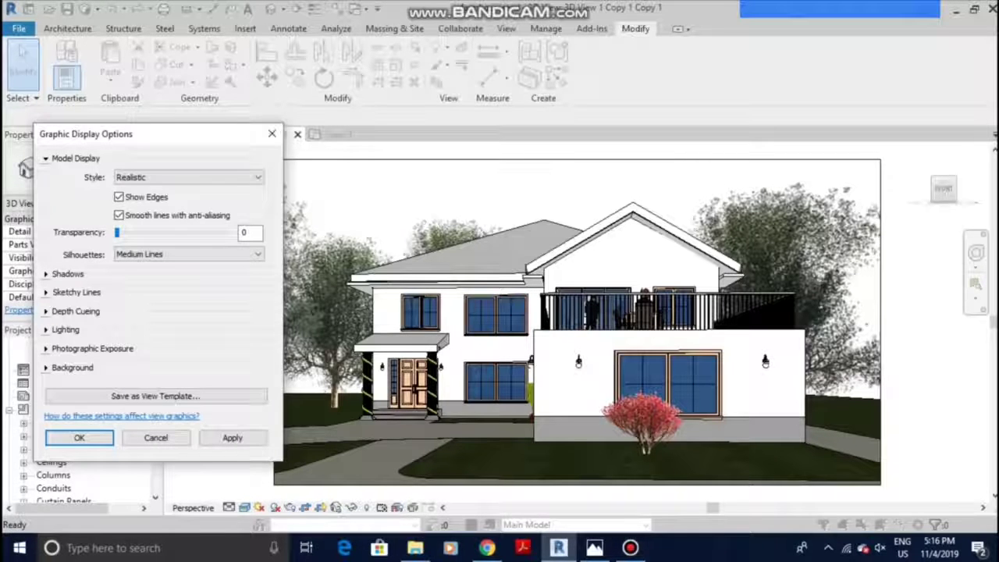
pyautogui.click(233, 437)
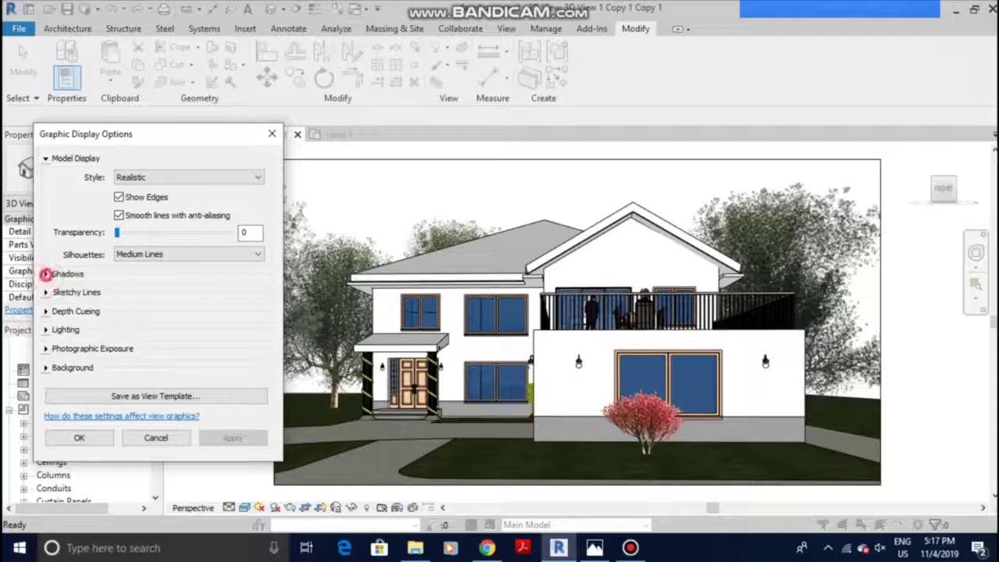
# - Turn on ambient shadows, test cast shadows, then leave cast shadows off
pyautogui.click(46, 274)
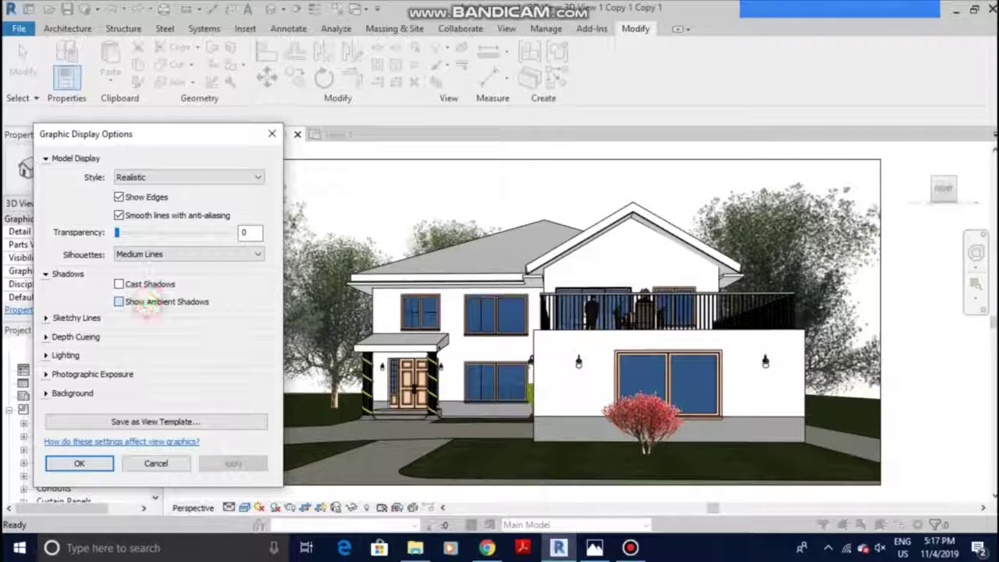
pyautogui.click(140, 302)
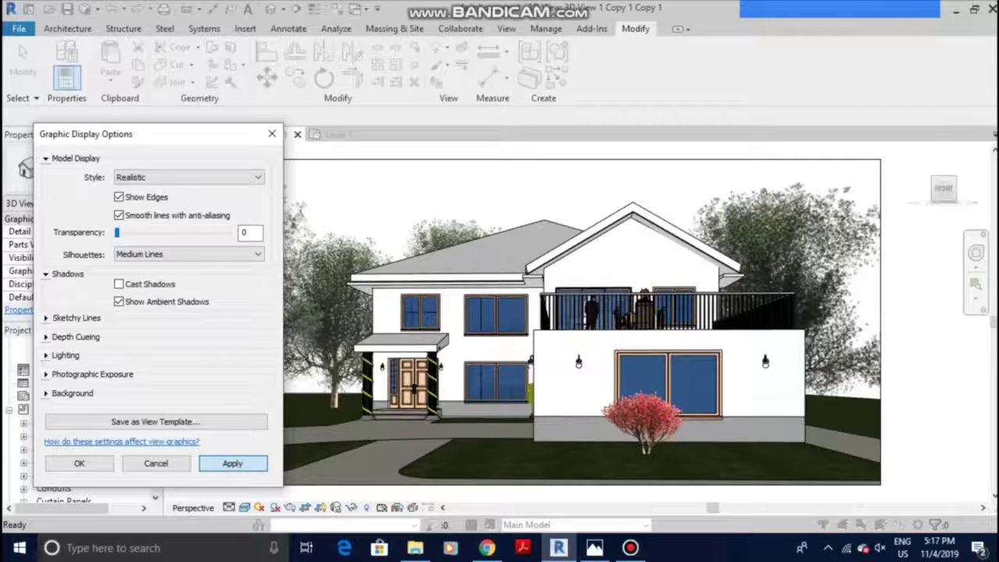
pyautogui.click(233, 463)
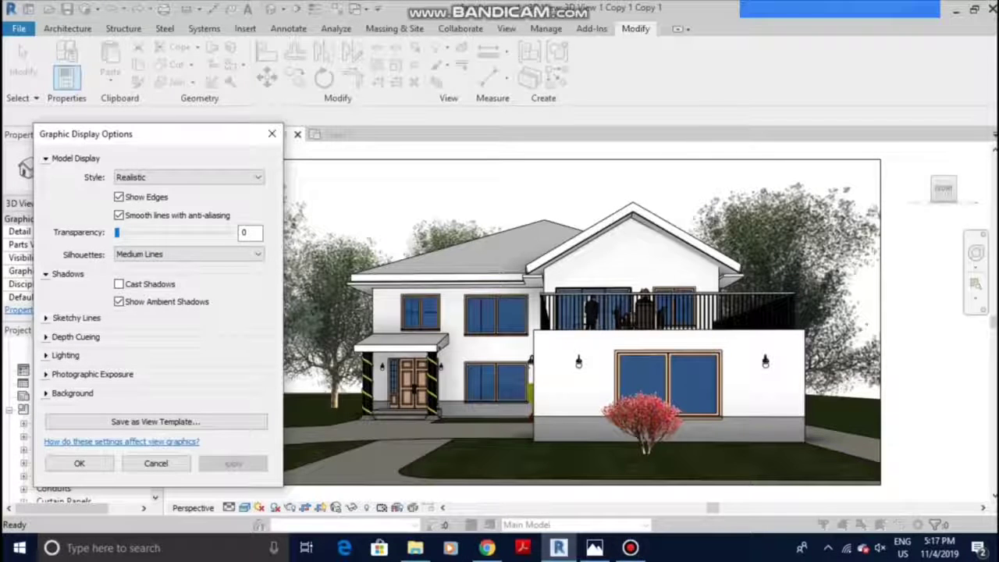
pyautogui.click(142, 284)
pyautogui.click(233, 463)
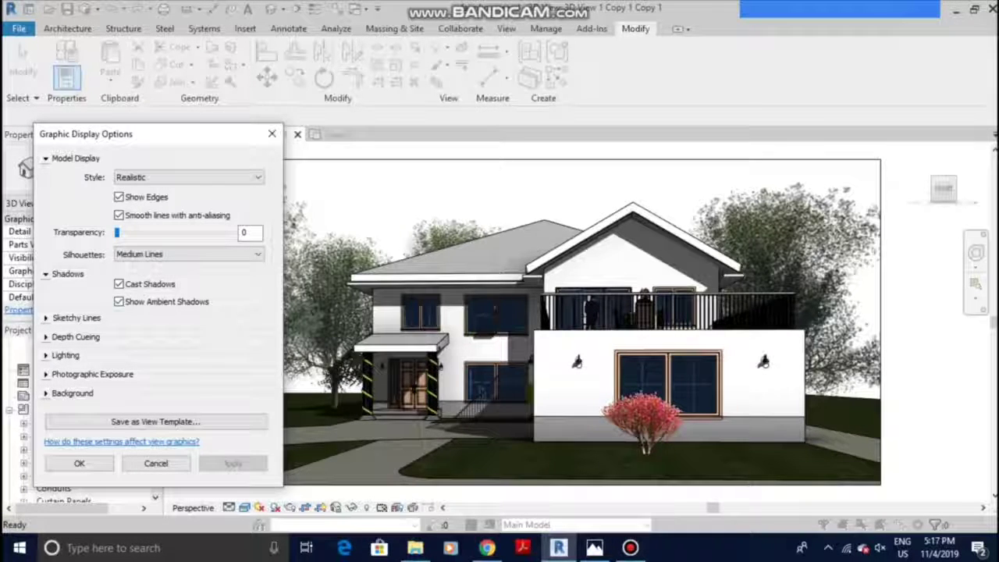
pyautogui.click(120, 284)
pyautogui.click(235, 464)
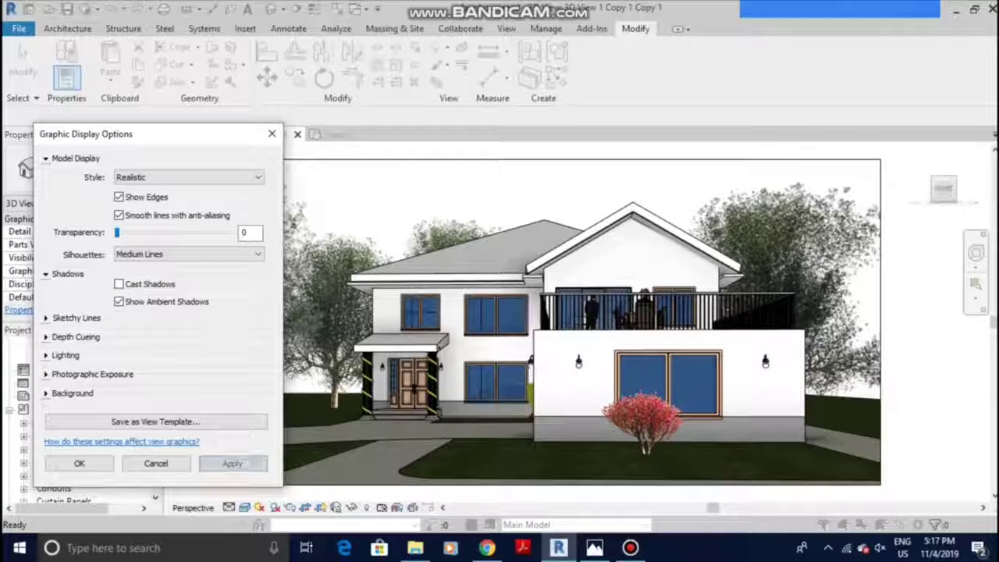
pyautogui.click(47, 317)
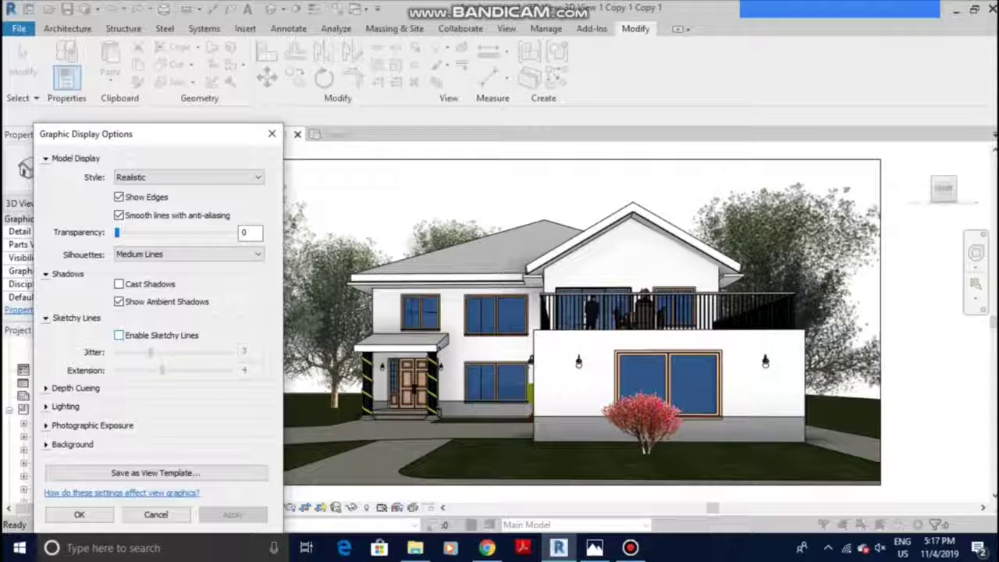
# - Enable sketchy lines, try jitter 5, then settle on jitter 3 and apply
pyautogui.click(119, 335)
pyautogui.click(231, 514)
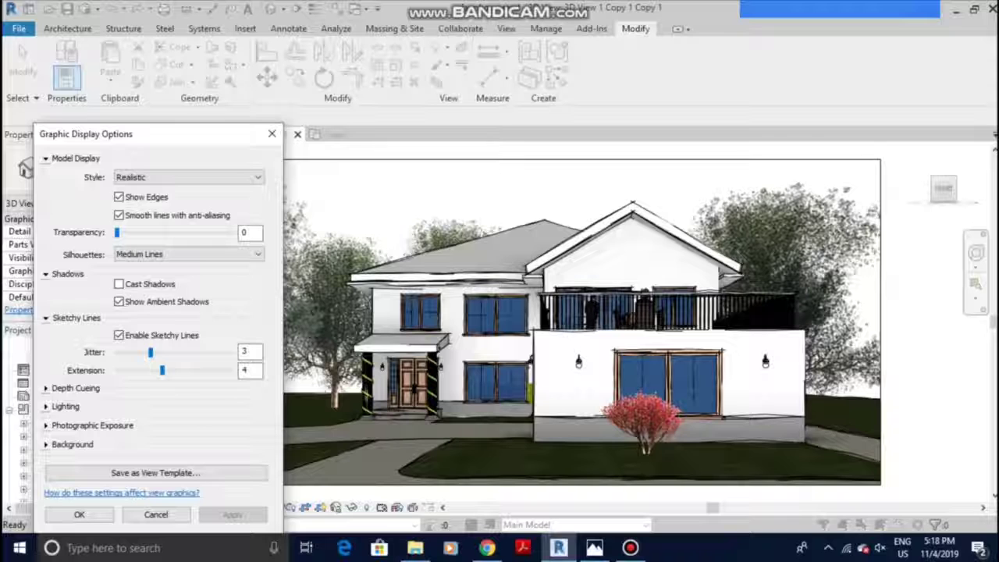
pyautogui.moveTo(151, 352); pyautogui.dragTo(172, 352)
pyautogui.click(232, 515)
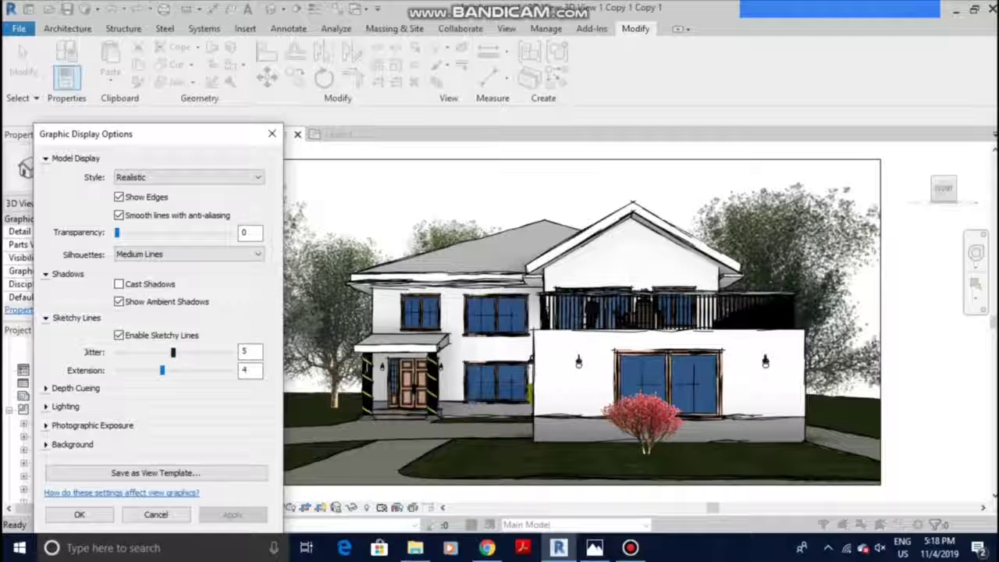
pyautogui.click(173, 352)
pyautogui.moveTo(173, 352); pyautogui.dragTo(150, 351)
pyautogui.click(234, 515)
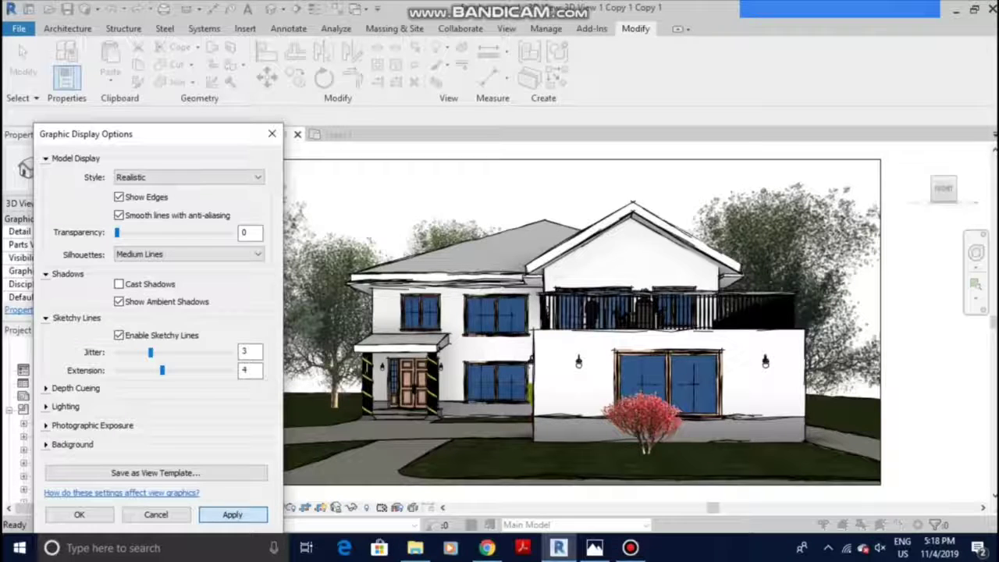
pyautogui.click(46, 318)
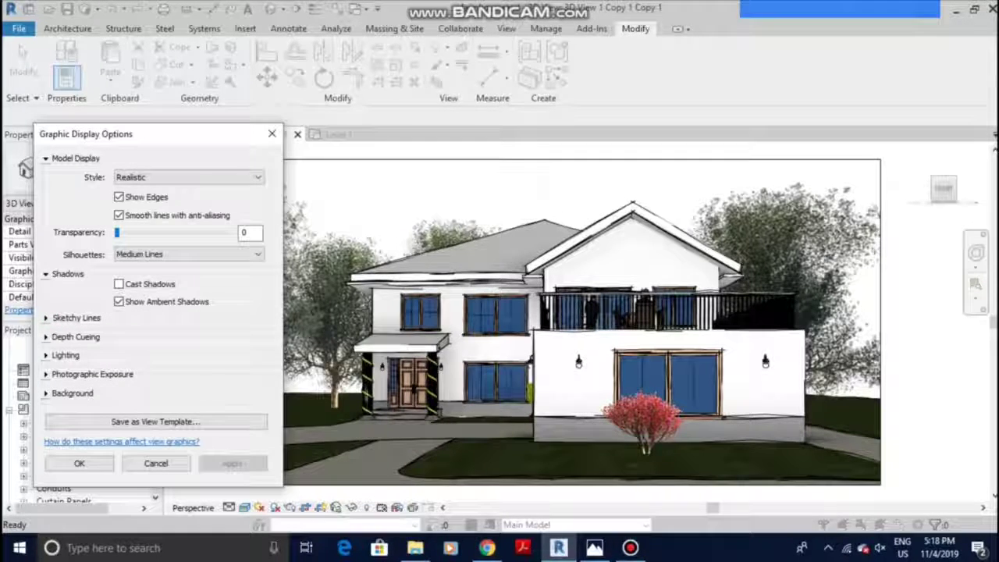
# - Try Sky and Gradient backgrounds, then set the background type to Image
pyautogui.click(45, 393)
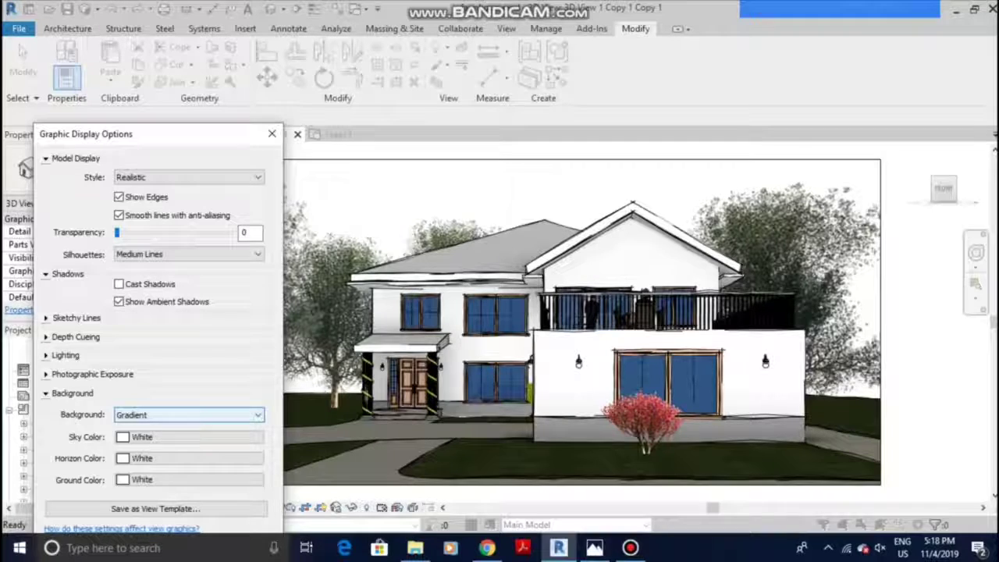
pyautogui.click(187, 414)
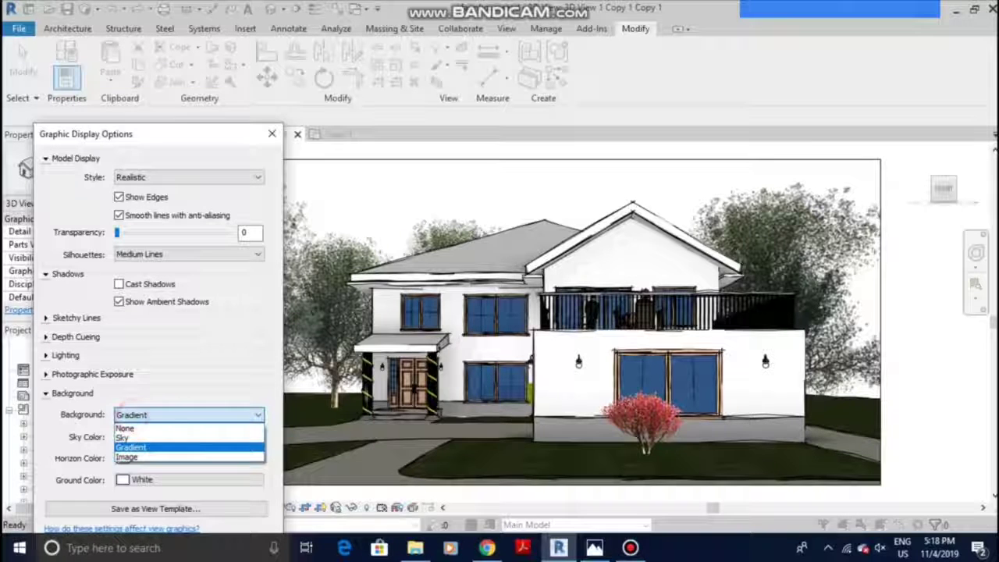
pyautogui.click(131, 438)
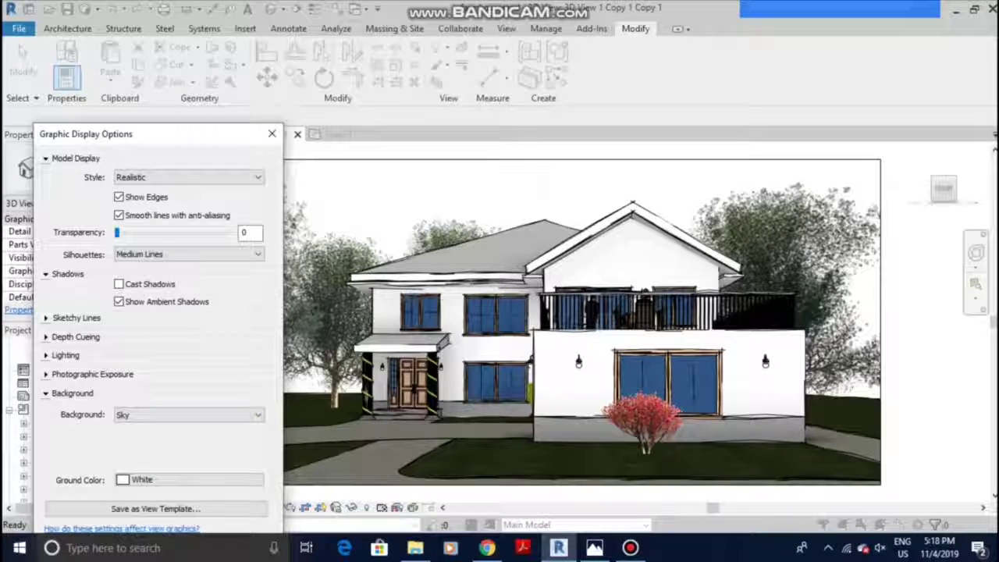
pyautogui.moveTo(156, 133); pyautogui.dragTo(169, 12)
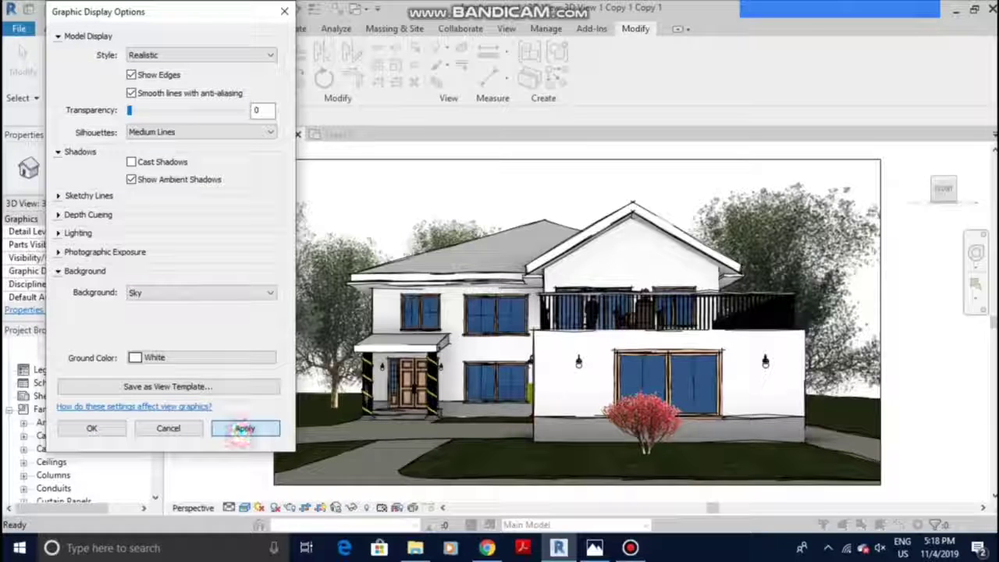
pyautogui.click(244, 427)
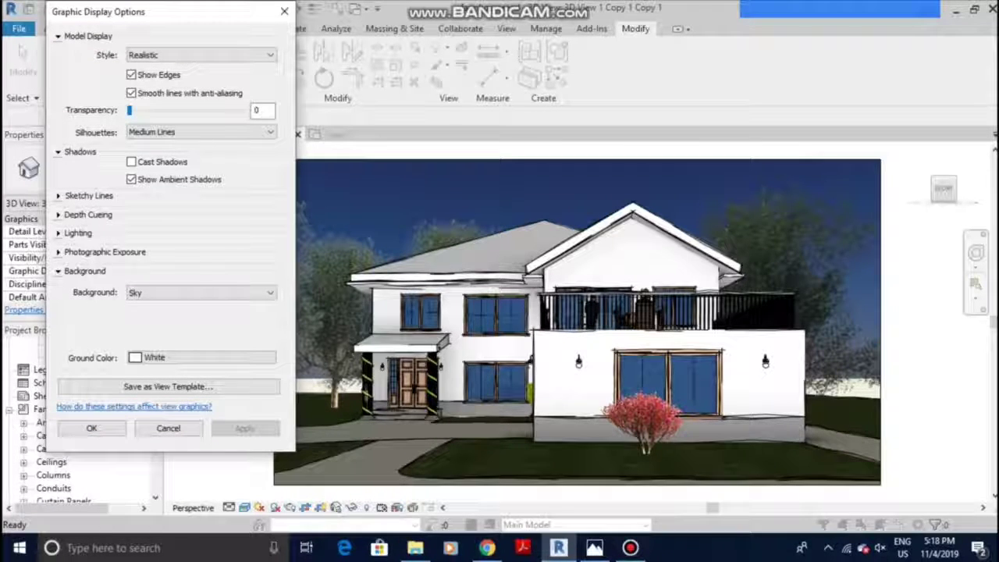
pyautogui.click(263, 292)
pyautogui.click(143, 324)
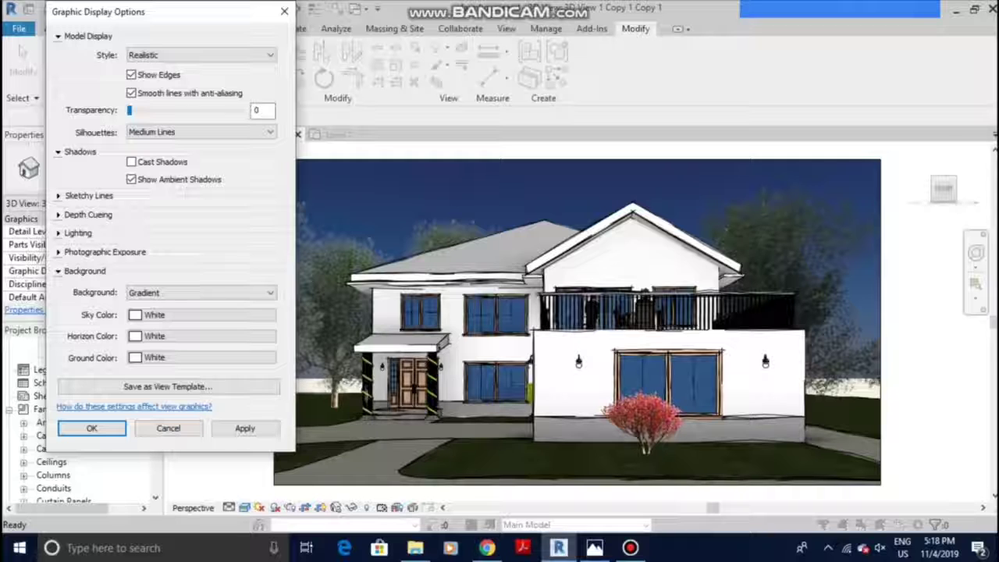
pyautogui.click(216, 290)
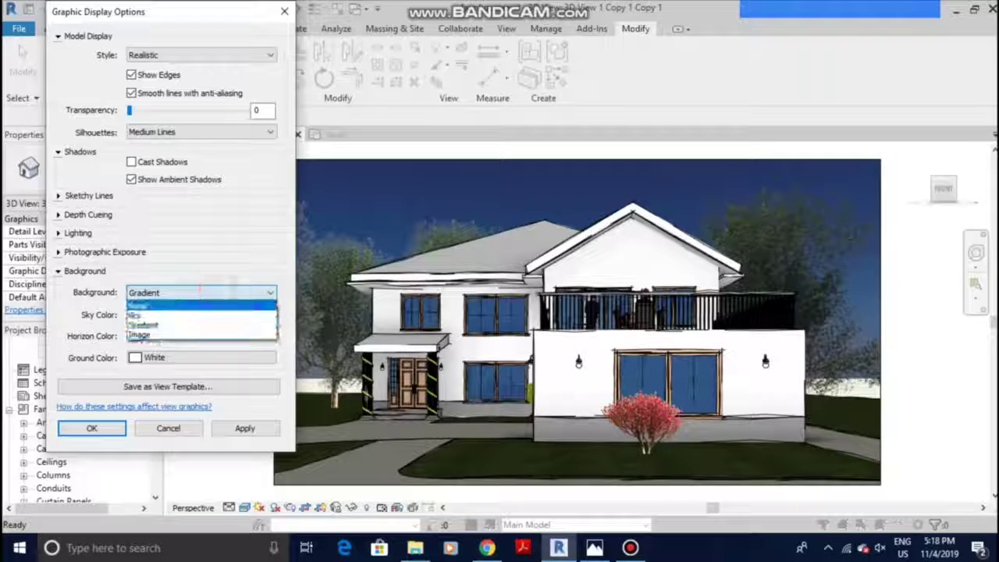
pyautogui.click(211, 334)
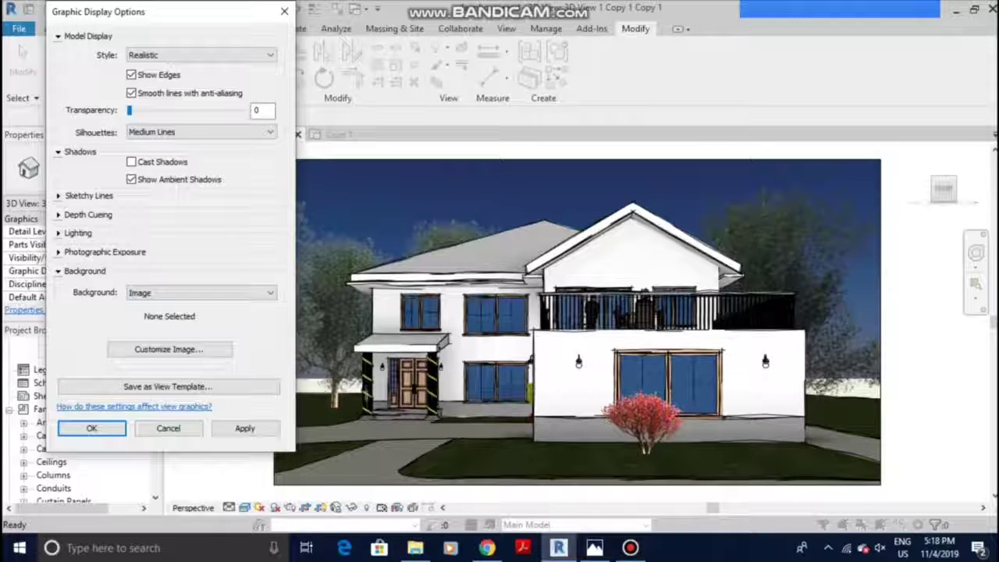
# - Load light-pink-textured-wall-close-up.jpg as the background image and apply it
pyautogui.click(190, 349)
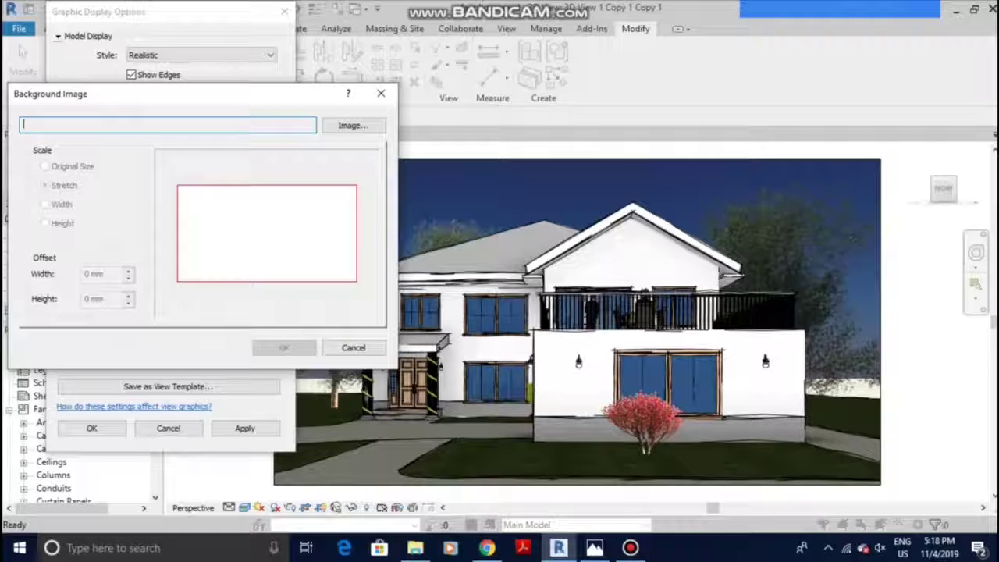
pyautogui.click(353, 127)
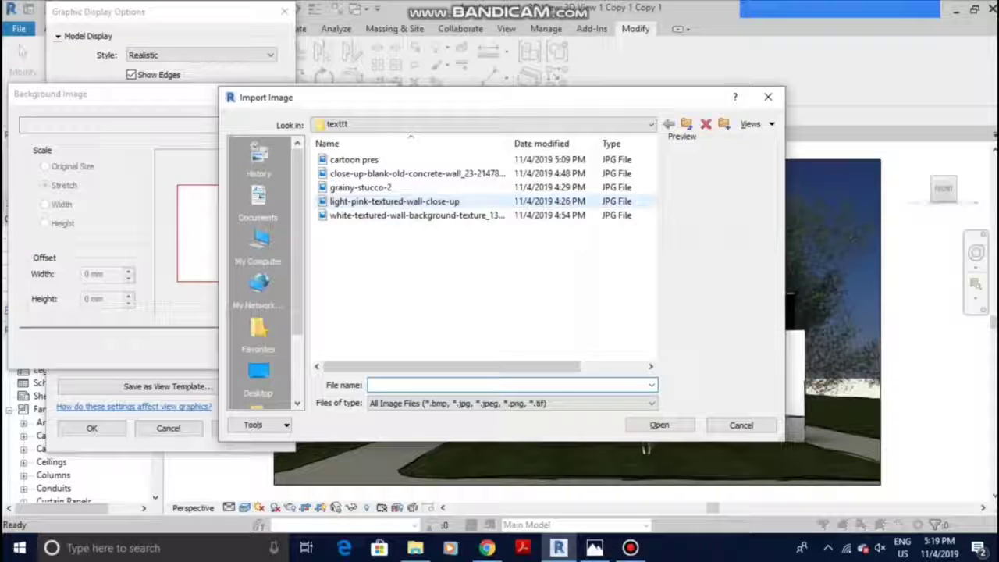
pyautogui.click(394, 201)
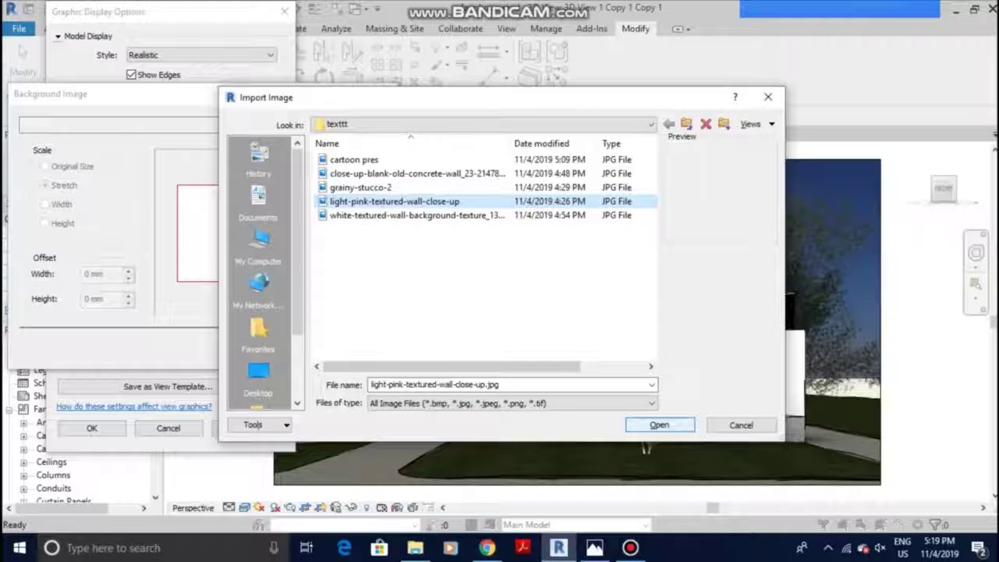
pyautogui.click(659, 425)
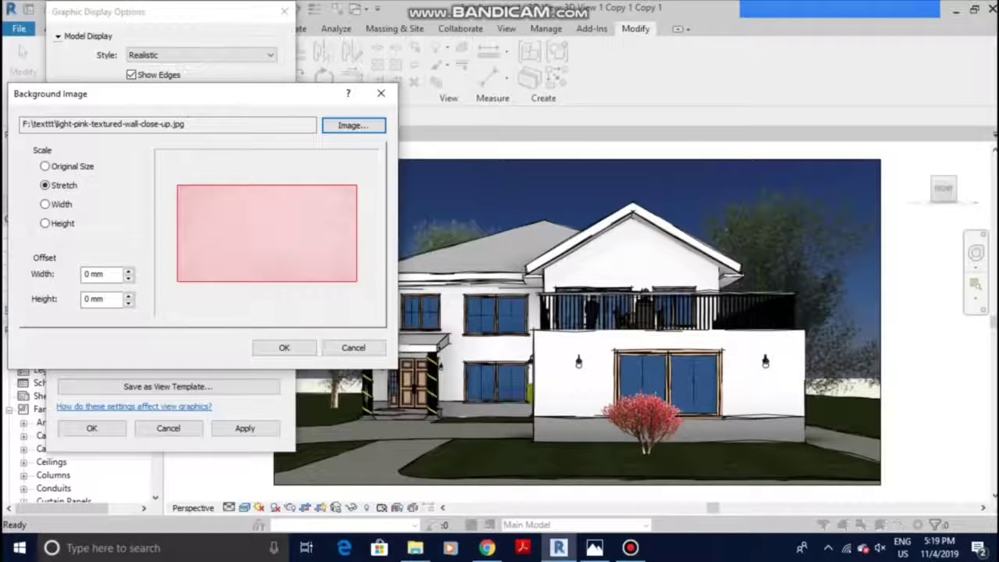
pyautogui.click(284, 348)
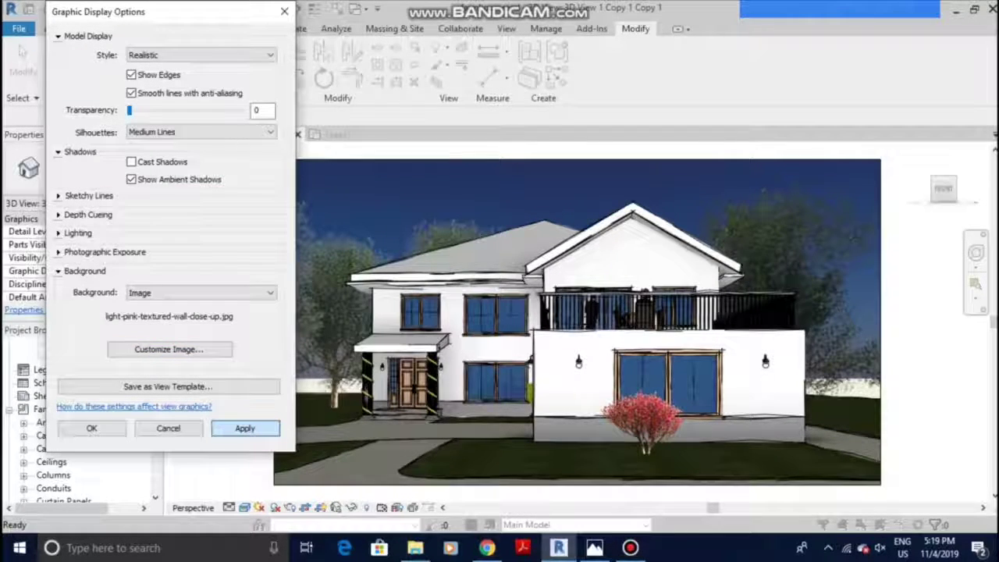
pyautogui.click(244, 427)
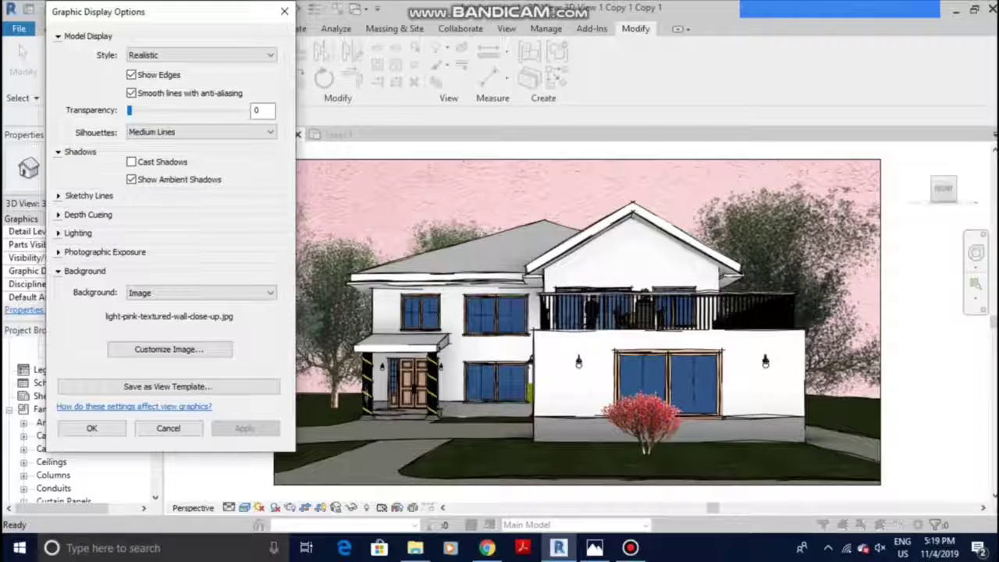
# - Switch the background to Gradient and begin entering sky colour values 191, 251
pyautogui.click(242, 292)
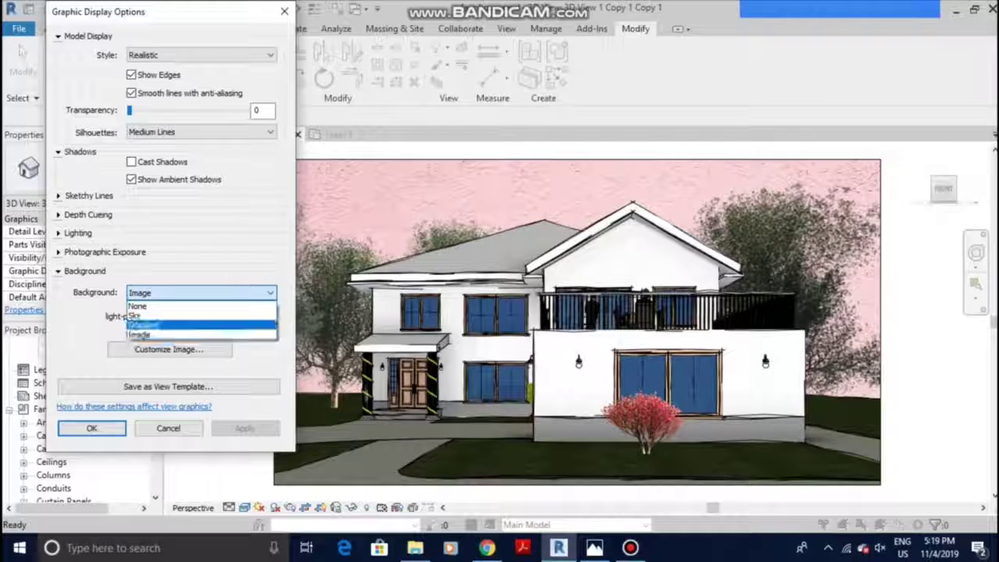
pyautogui.click(223, 324)
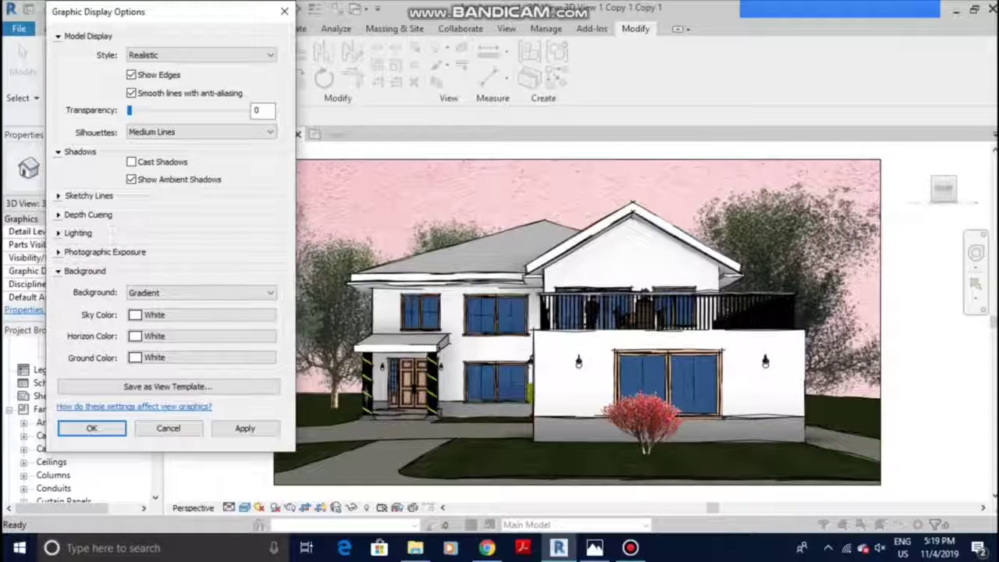
pyautogui.click(179, 314)
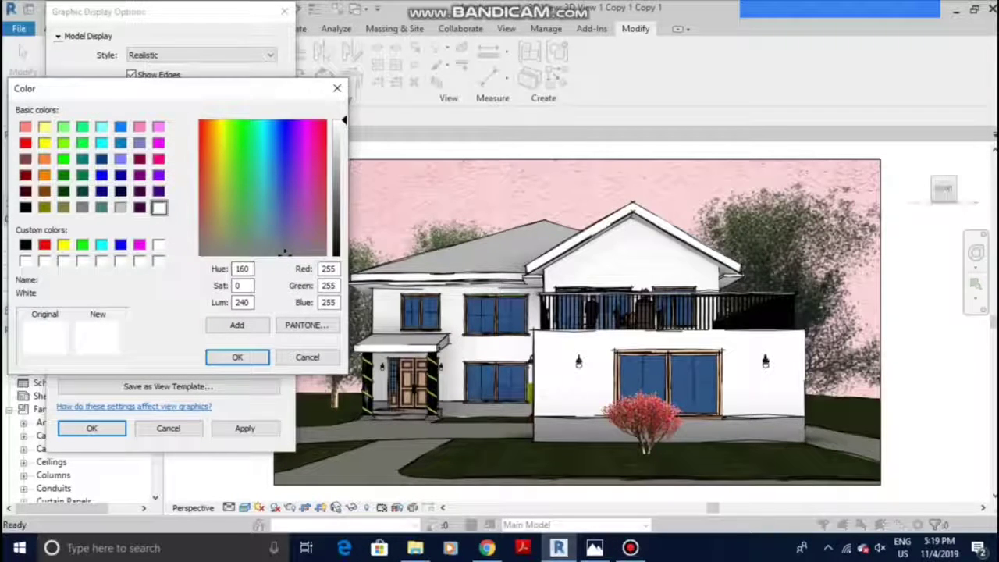
pyautogui.doubleClick(330, 269)
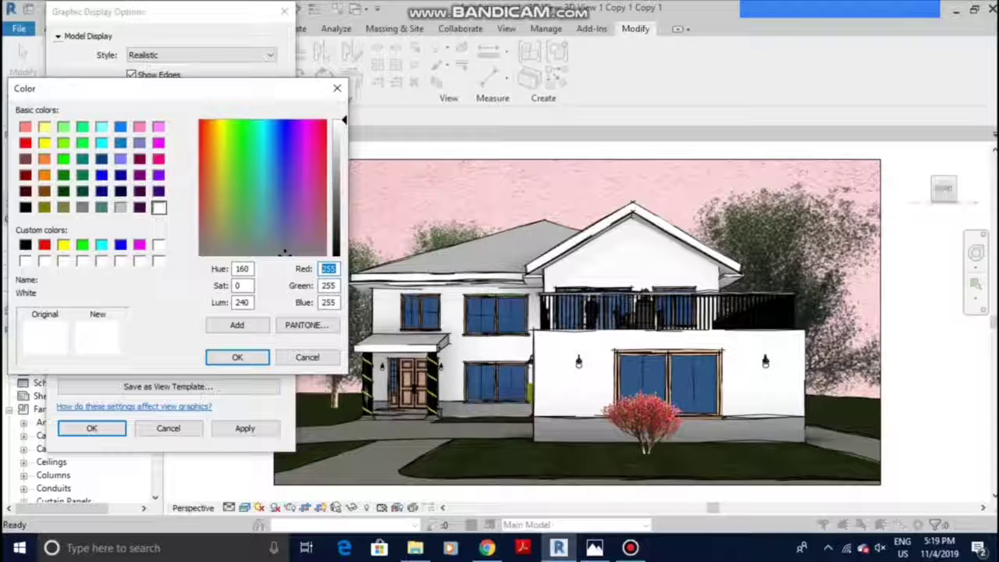
pyautogui.write('191')
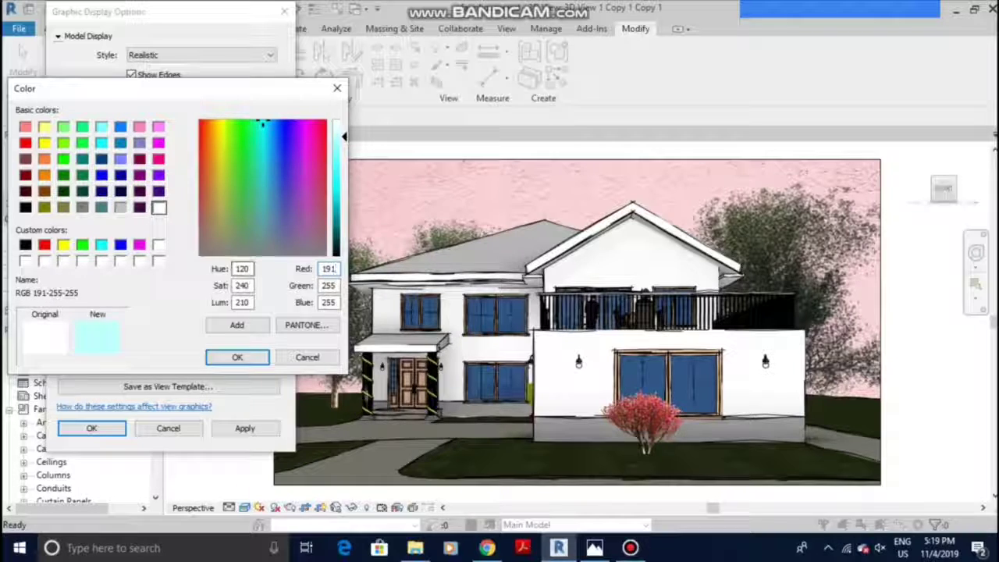
pyautogui.press('Tab')
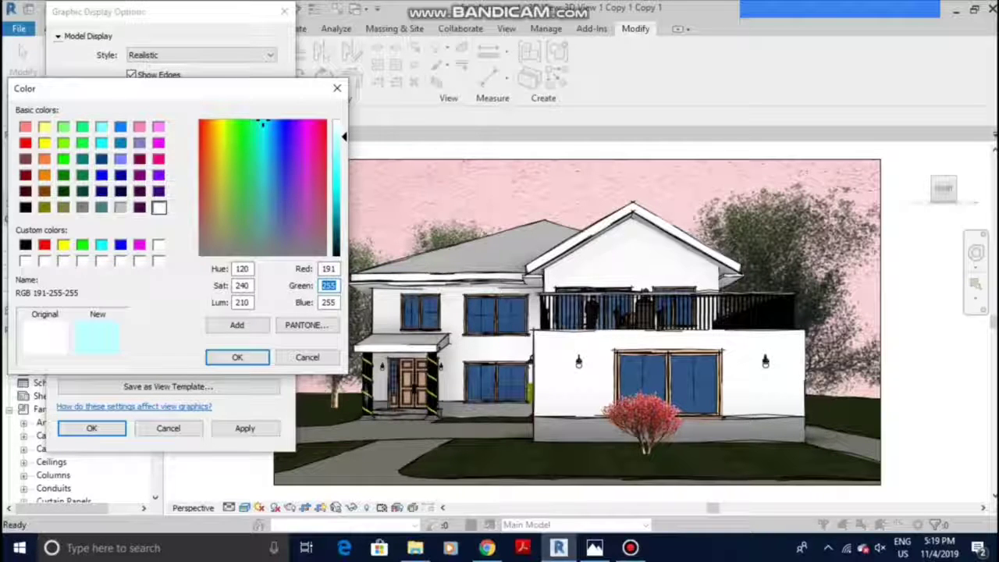
pyautogui.write('251')
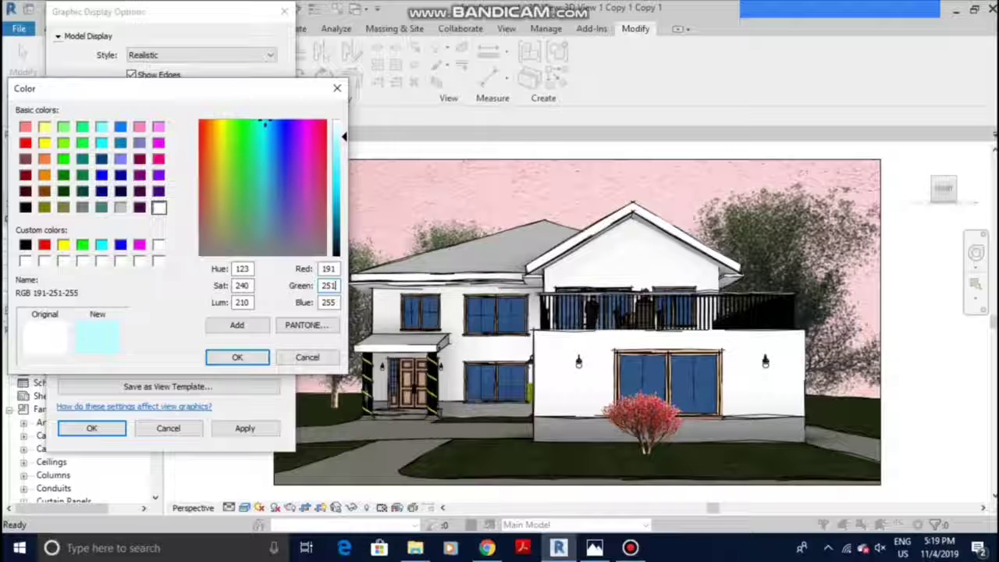
pyautogui.press('Tab')
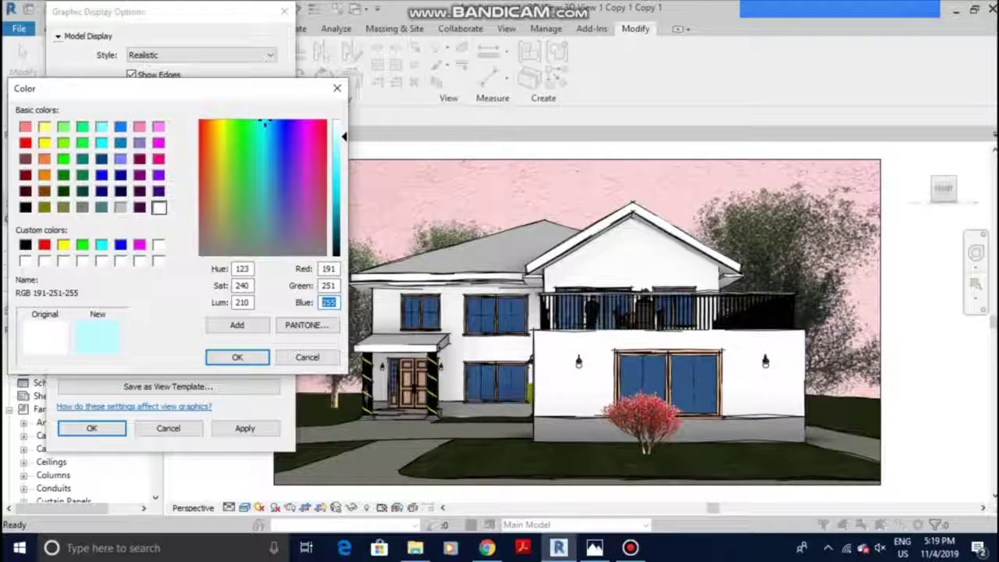
pyautogui.write('252')
pyautogui.press('Tab')
# - Correct the sky colour to RGB 191-251-255 and confirm it
pyautogui.click(238, 127)
pyautogui.write('91')
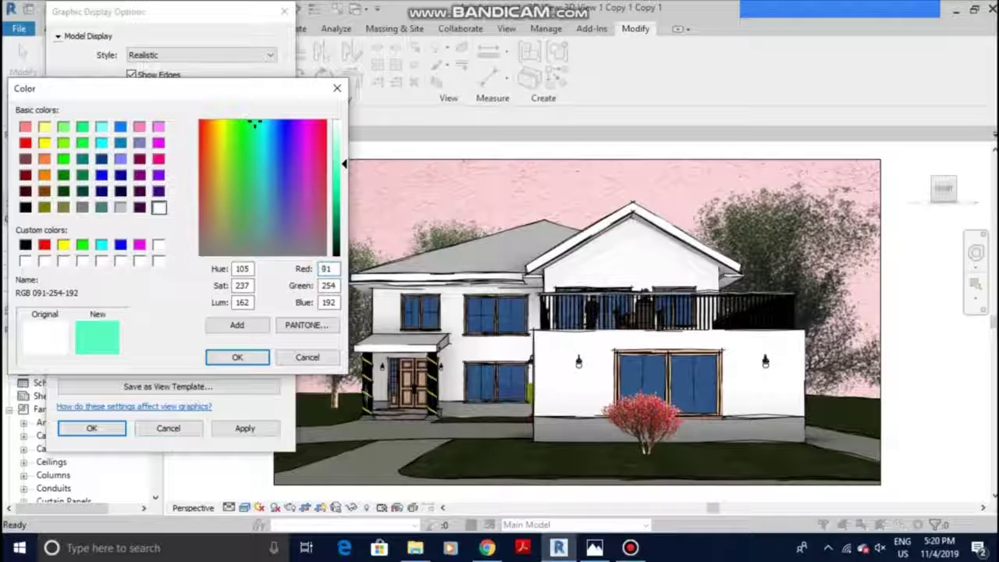
pyautogui.press('Home')
pyautogui.write('1')
pyautogui.click(328, 285)
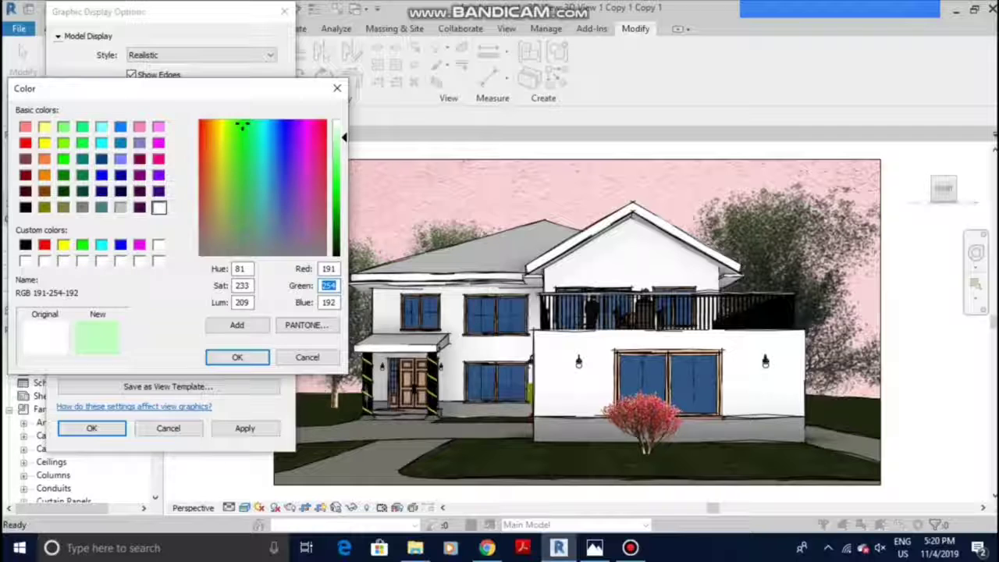
pyautogui.write('251')
pyautogui.click(329, 303)
pyautogui.write('255')
pyautogui.click(237, 357)
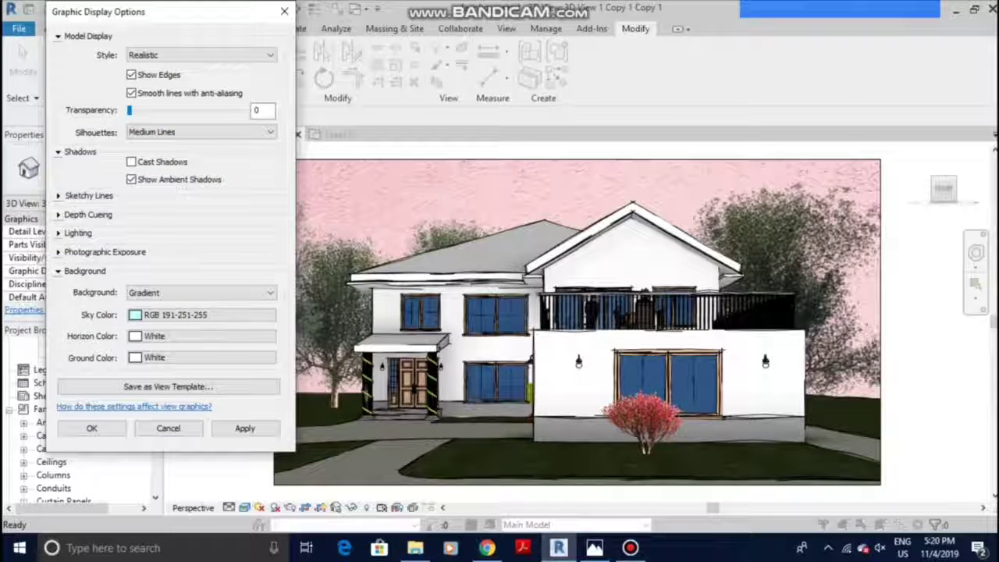
# - Set a pale horizon colour of RGB 226-252-252 and apply the gradient to the view
pyautogui.click(211, 336)
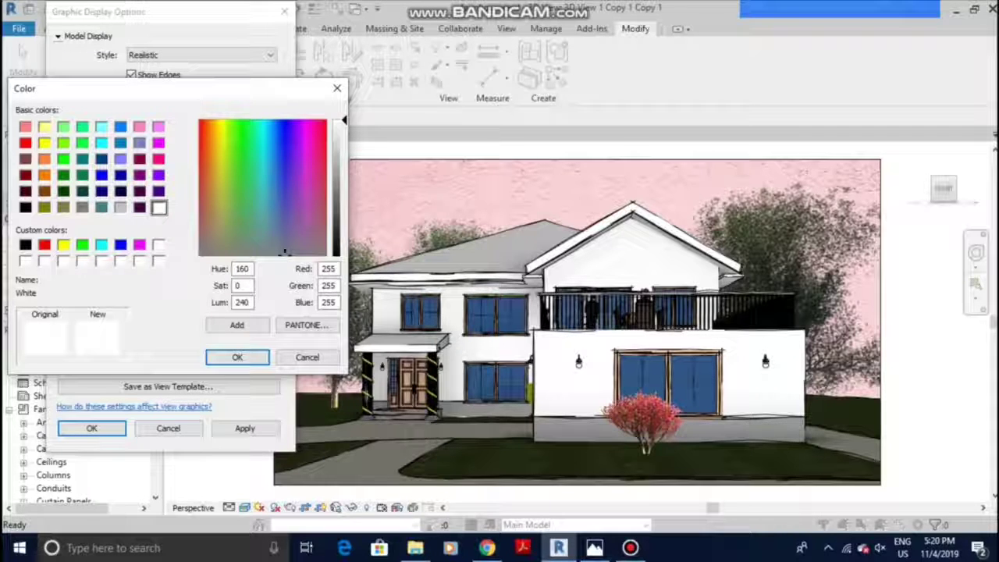
pyautogui.press('Tab')
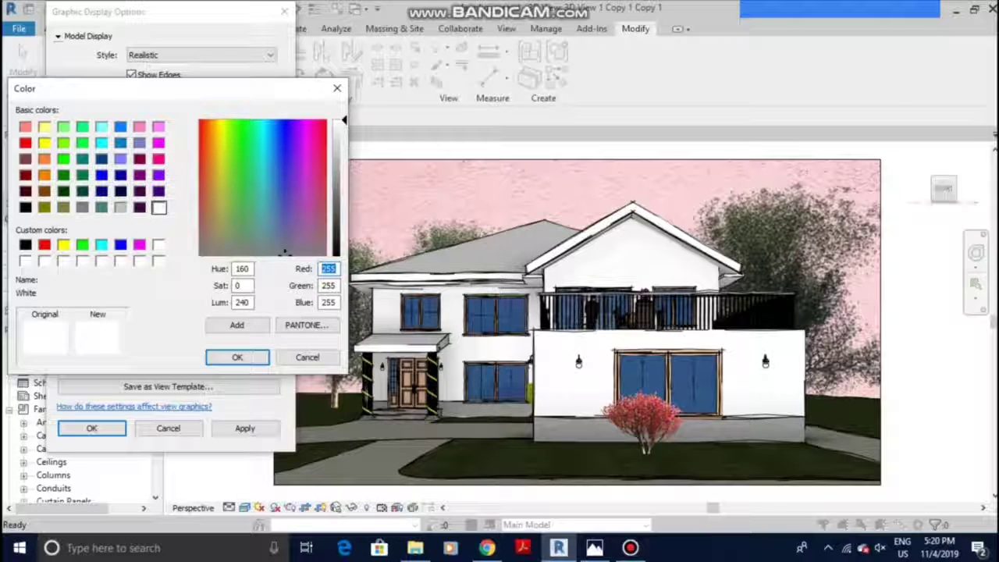
pyautogui.write('242')
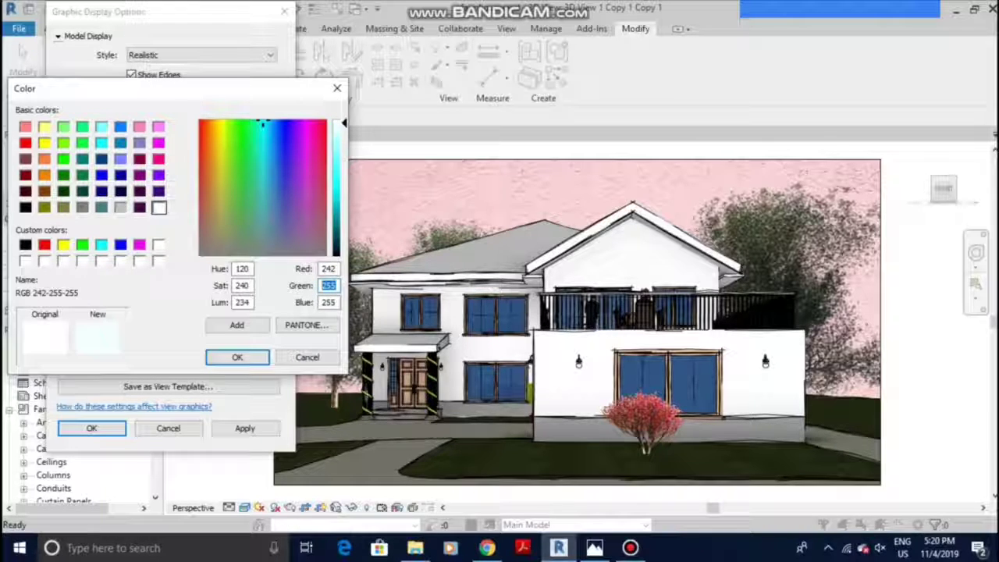
pyautogui.write('2')
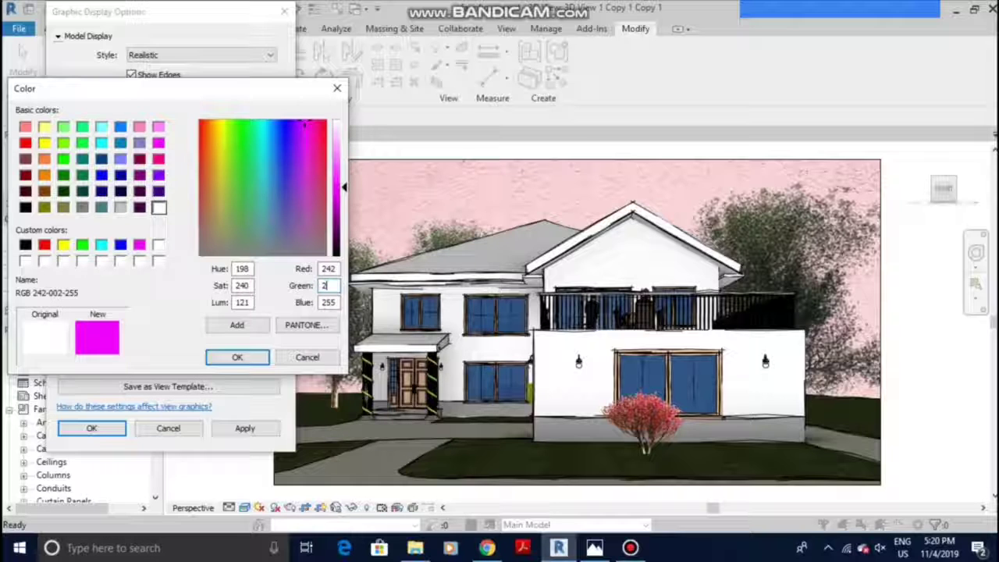
pyautogui.write('42')
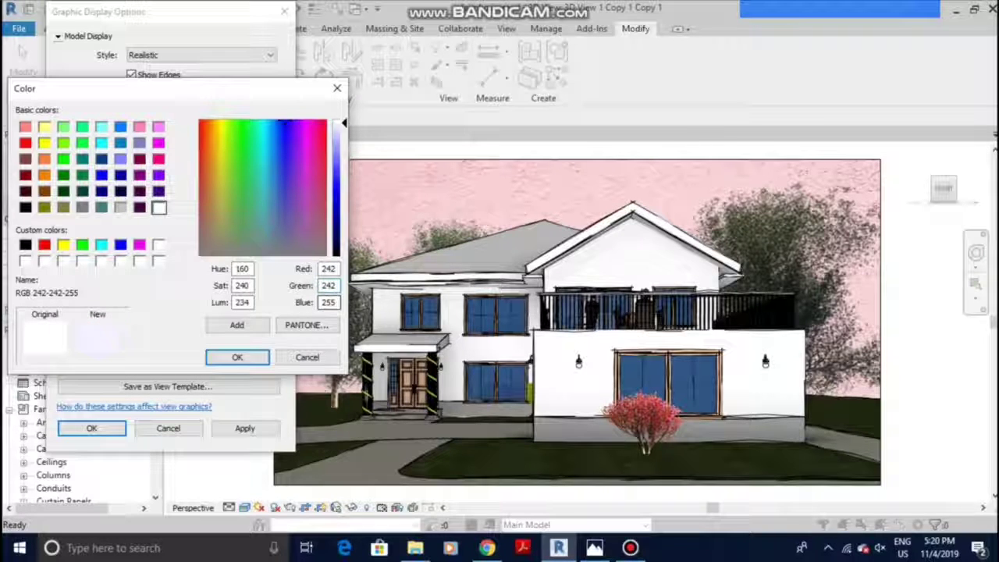
pyautogui.click(329, 302)
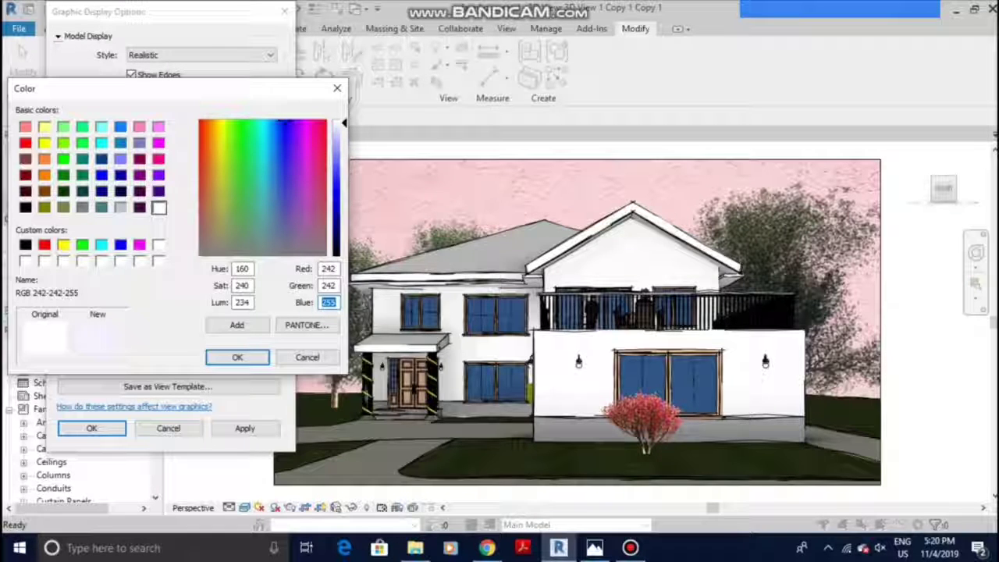
pyautogui.write('242')
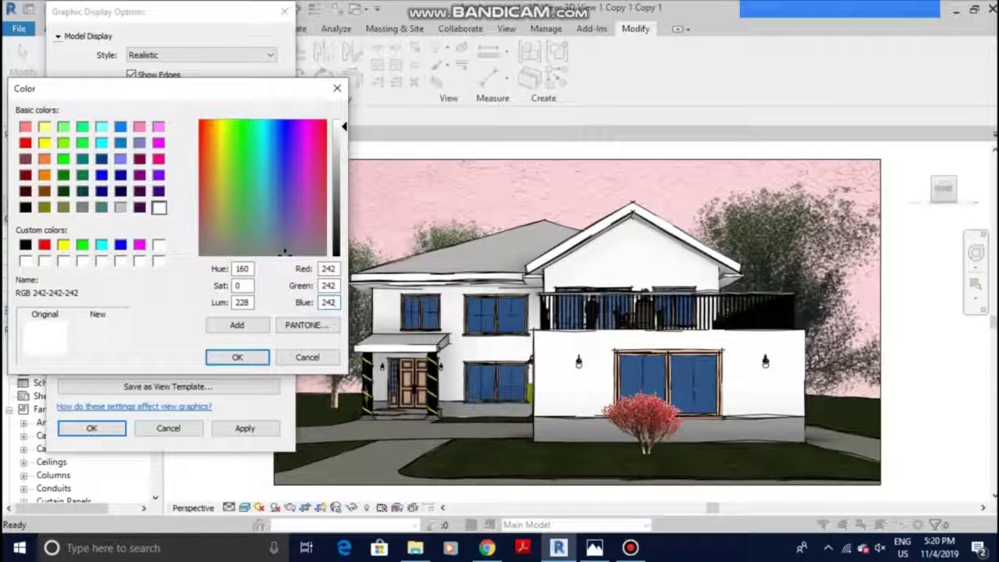
pyautogui.doubleClick(328, 269)
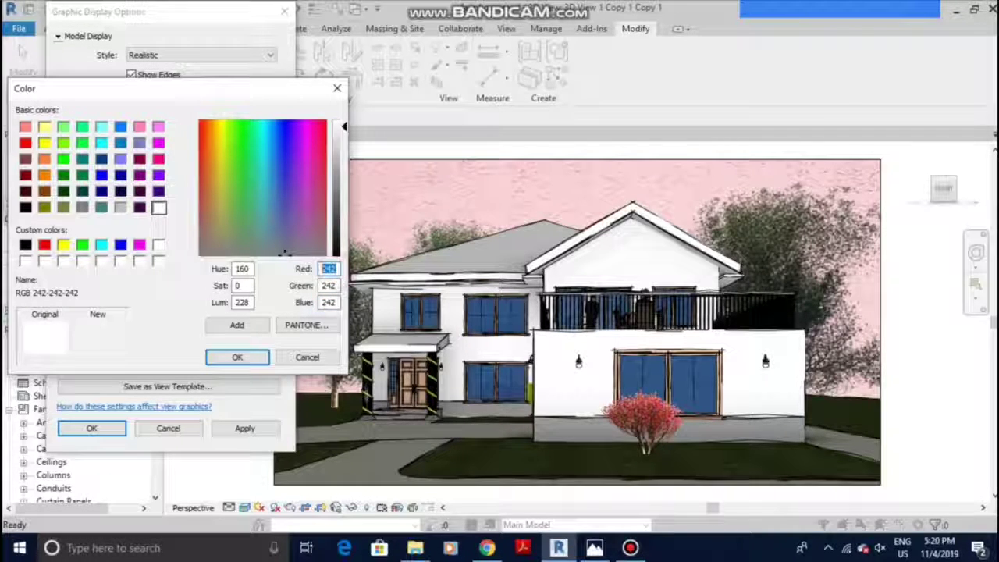
pyautogui.write('0')
pyautogui.write('55')
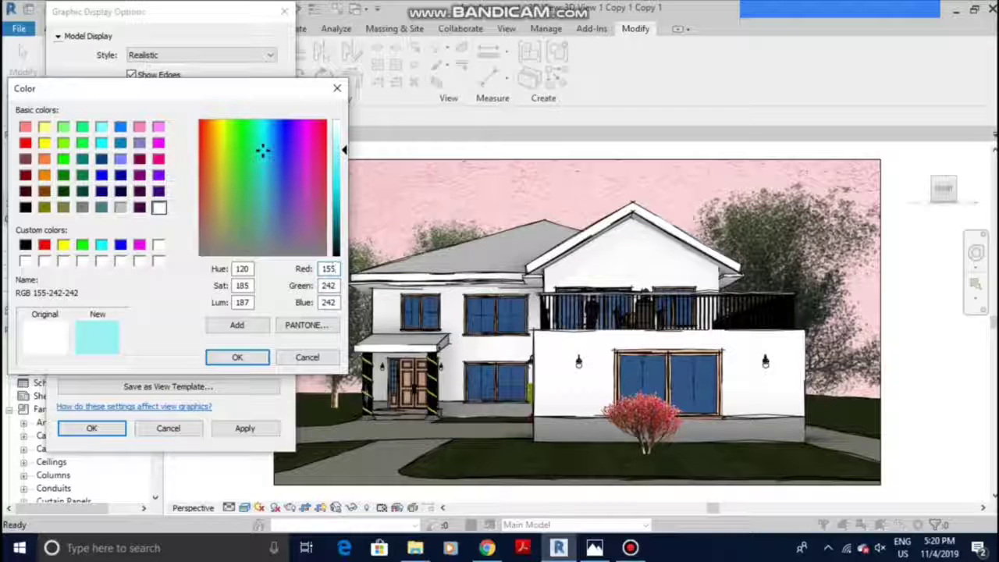
pyautogui.moveTo(345, 149); pyautogui.dragTo(345, 130)
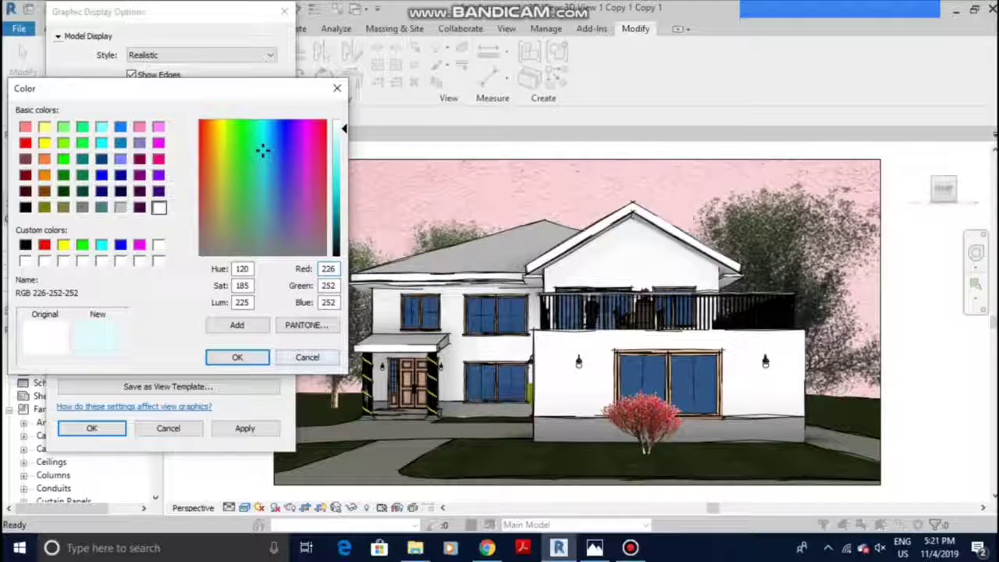
pyautogui.press('Return')
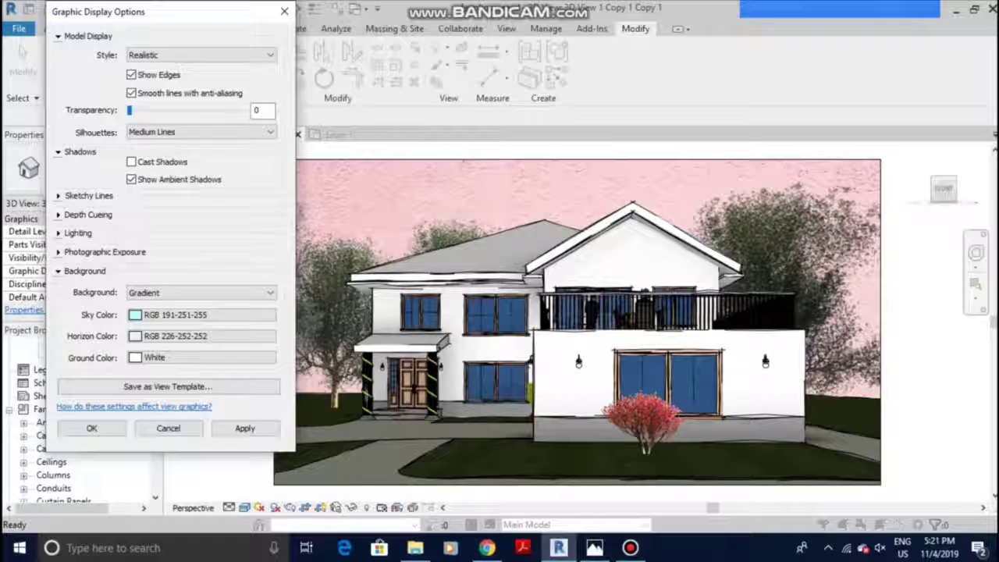
pyautogui.click(239, 427)
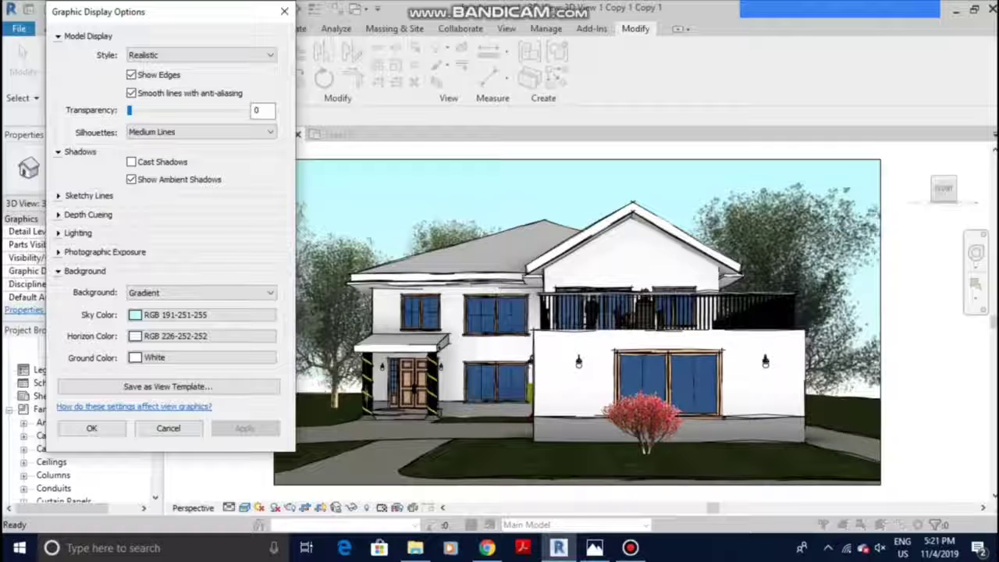
# - Change the horizon colour to light grey RGB 242-242-242 and apply it
pyautogui.click(202, 335)
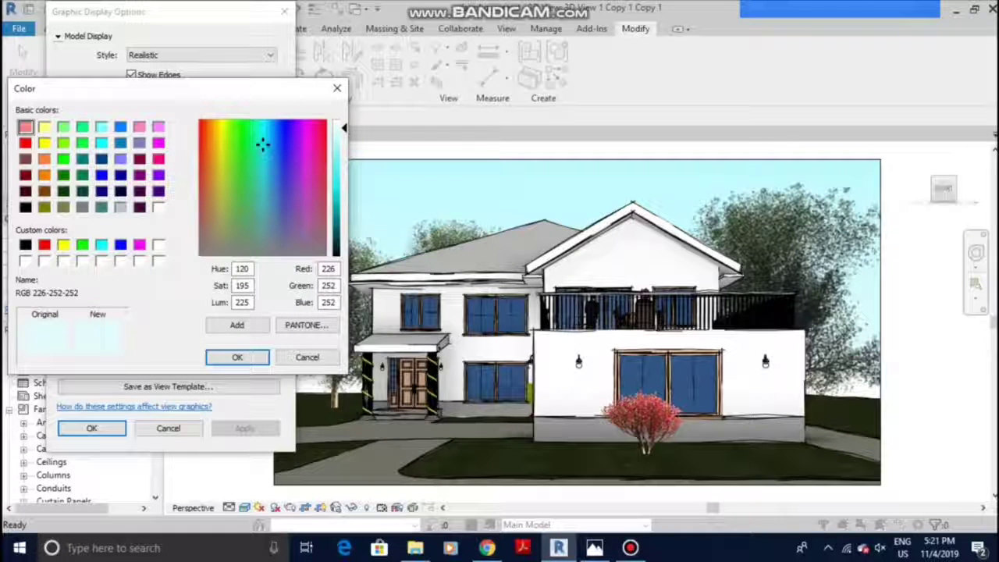
pyautogui.doubleClick(327, 269)
pyautogui.write('242')
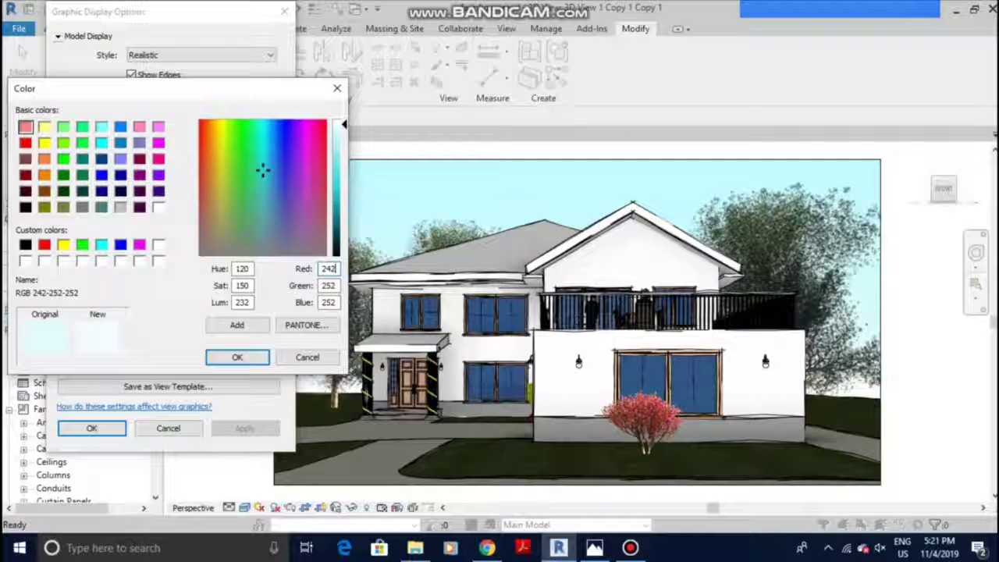
pyautogui.press('Tab')
pyautogui.write('24')
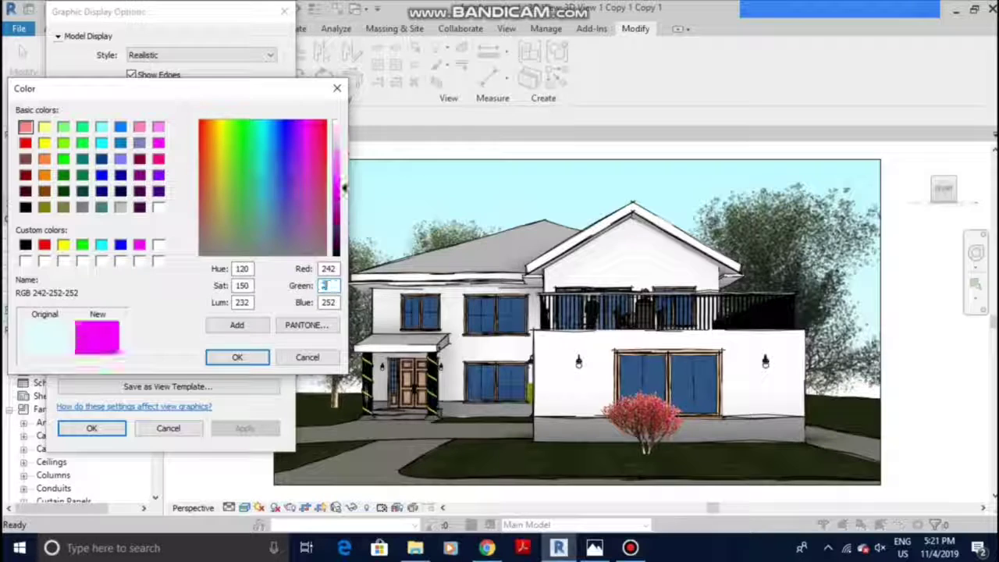
pyautogui.write('2')
pyautogui.press('Tab')
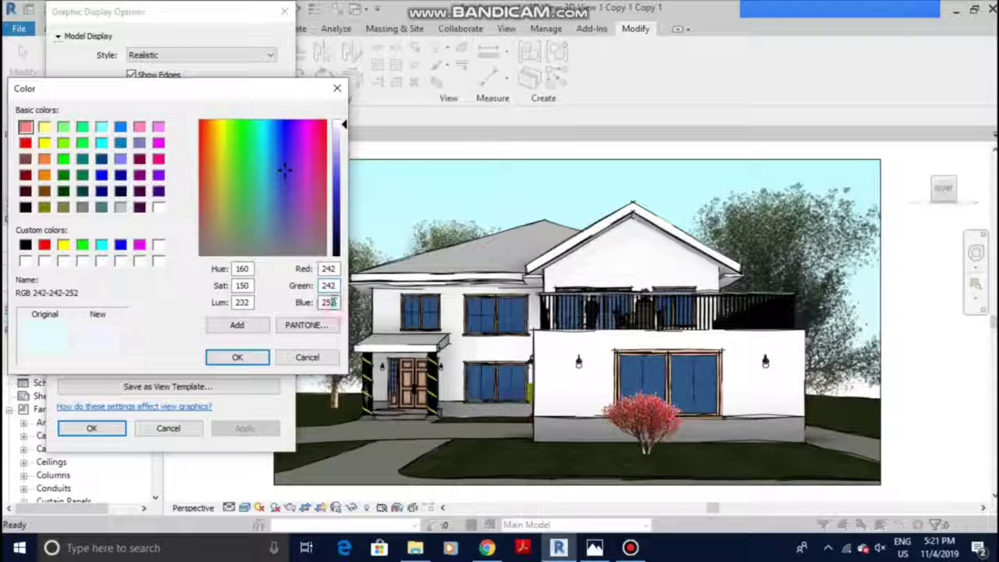
pyautogui.write('4')
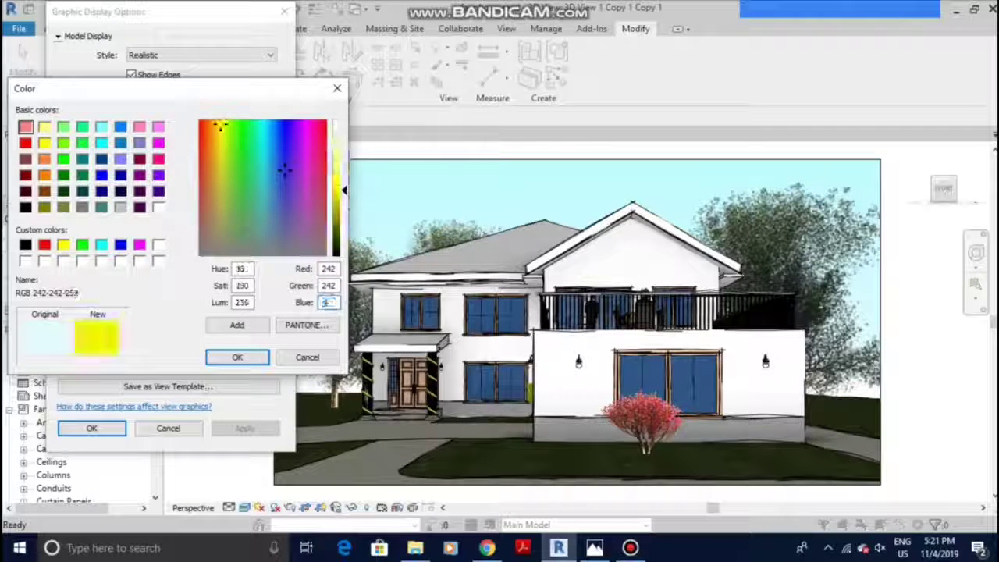
pyautogui.write('2')
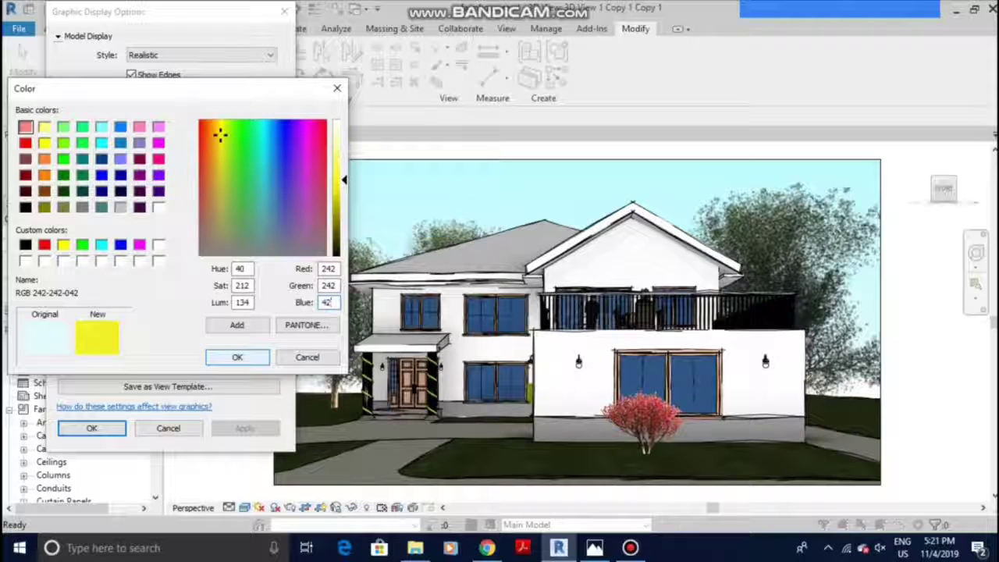
pyautogui.press('Home')
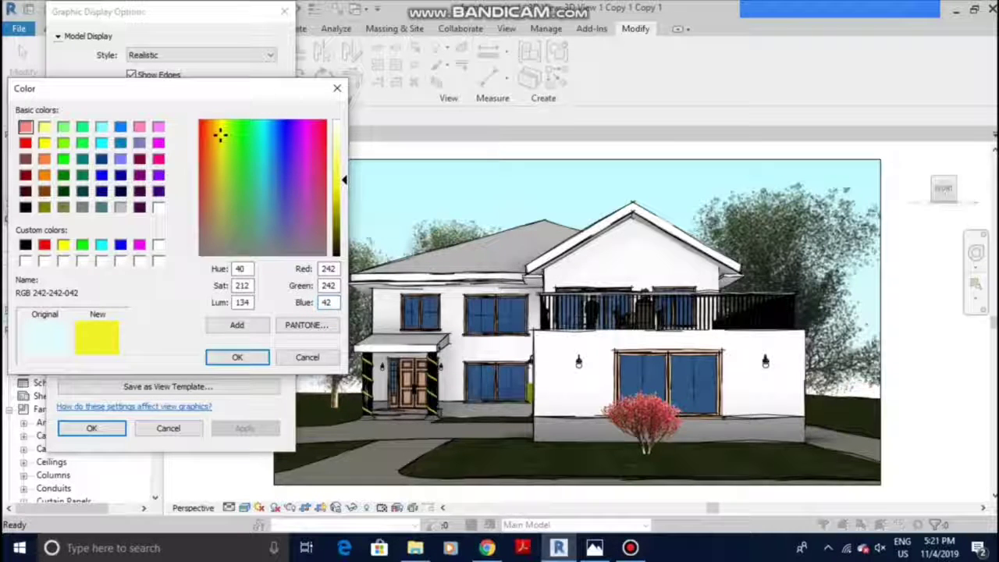
pyautogui.write('2')
pyautogui.click(238, 357)
pyautogui.click(242, 428)
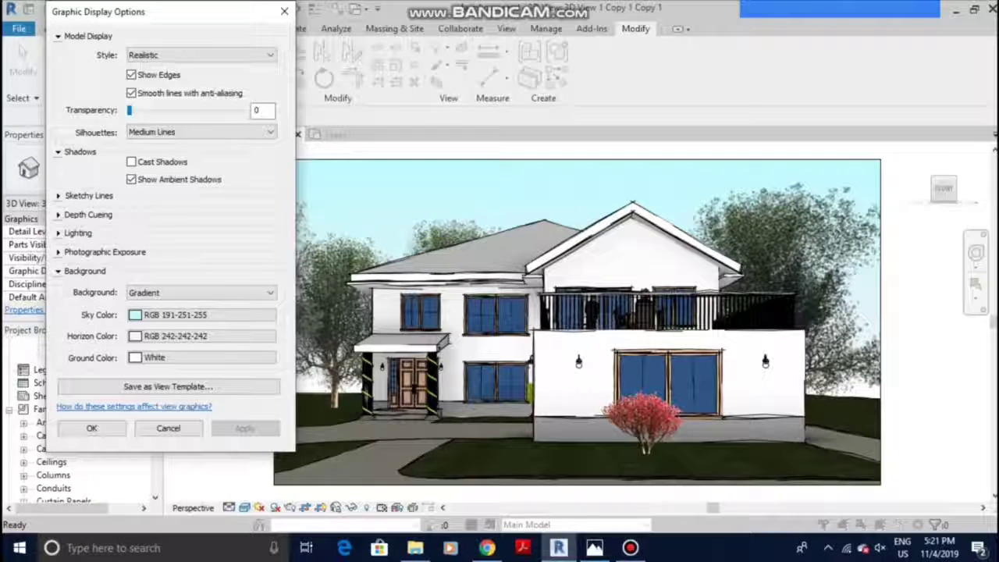
# - Close Graphic Display Options, then reopen it and expand the Lighting settings
pyautogui.click(91, 428)
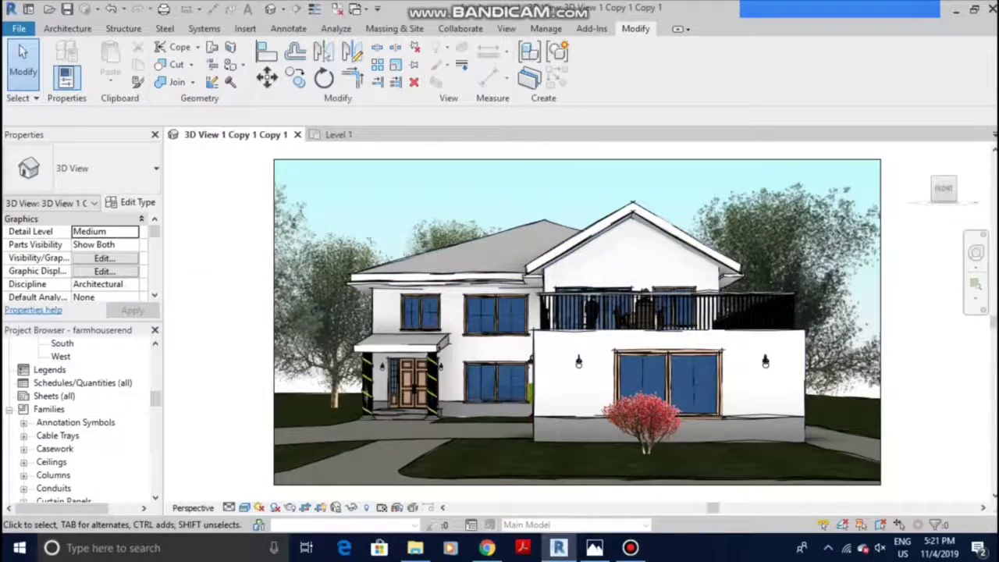
pyautogui.click(244, 507)
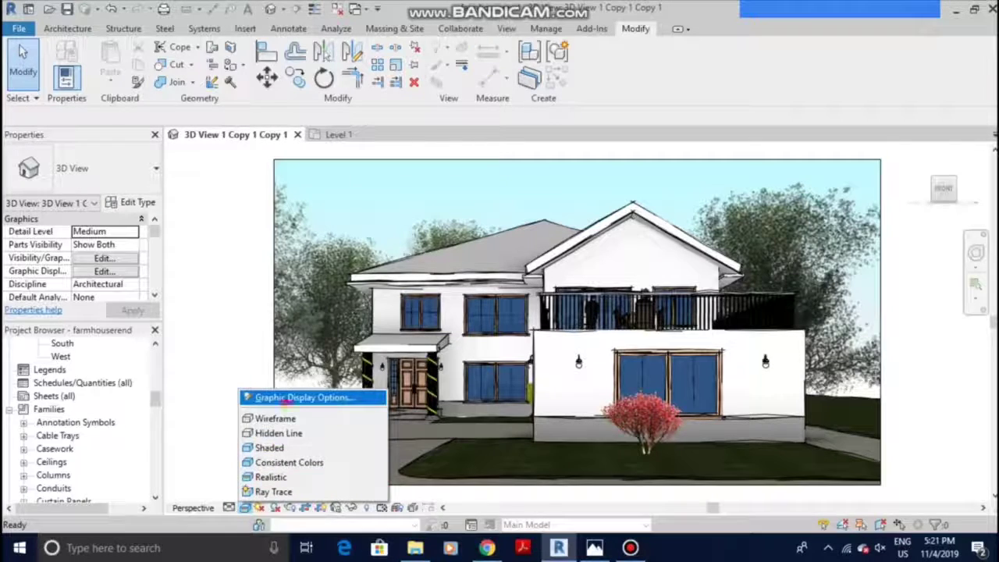
pyautogui.click(249, 396)
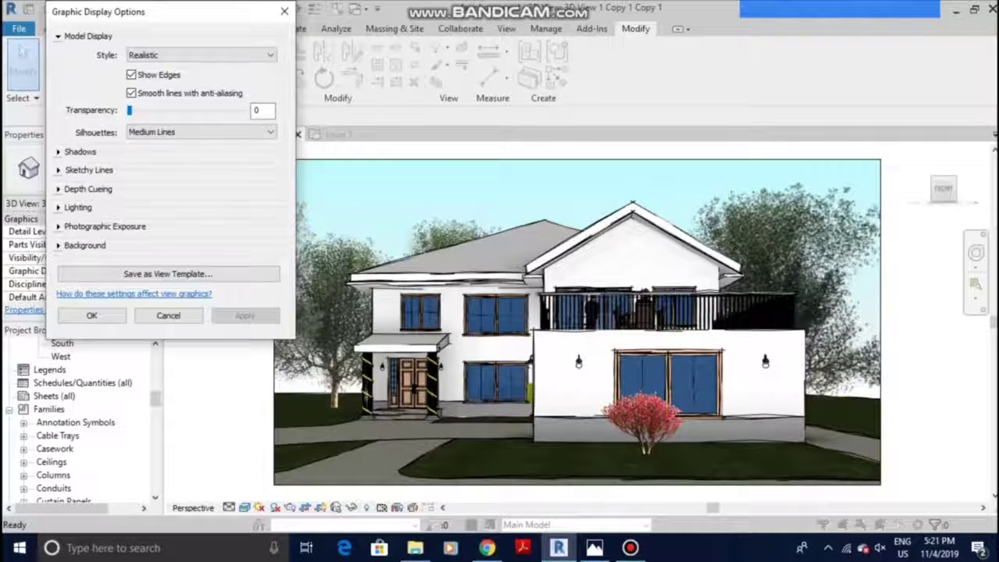
pyautogui.click(58, 207)
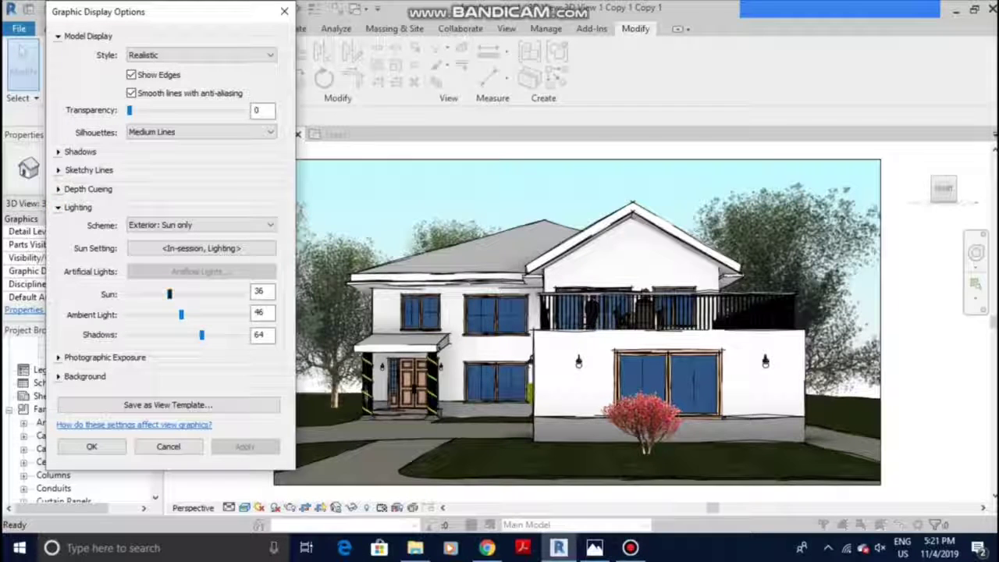
# - Set sun intensity to 41 and ambient light to 30, then raise the shadow intensity
pyautogui.click(170, 293)
pyautogui.moveTo(170, 293); pyautogui.dragTo(198, 294)
pyautogui.click(256, 446)
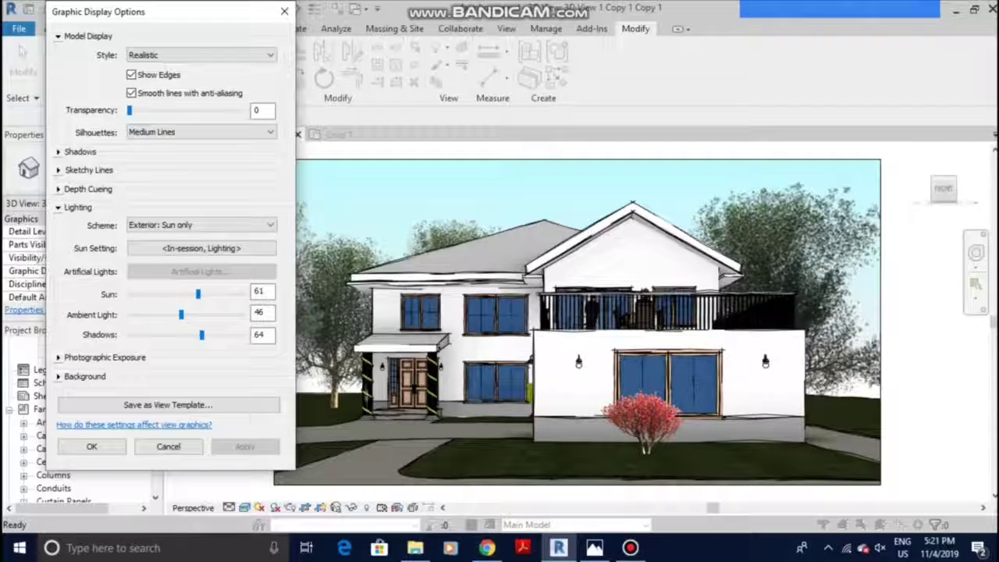
pyautogui.moveTo(181, 314); pyautogui.dragTo(228, 315)
pyautogui.click(257, 447)
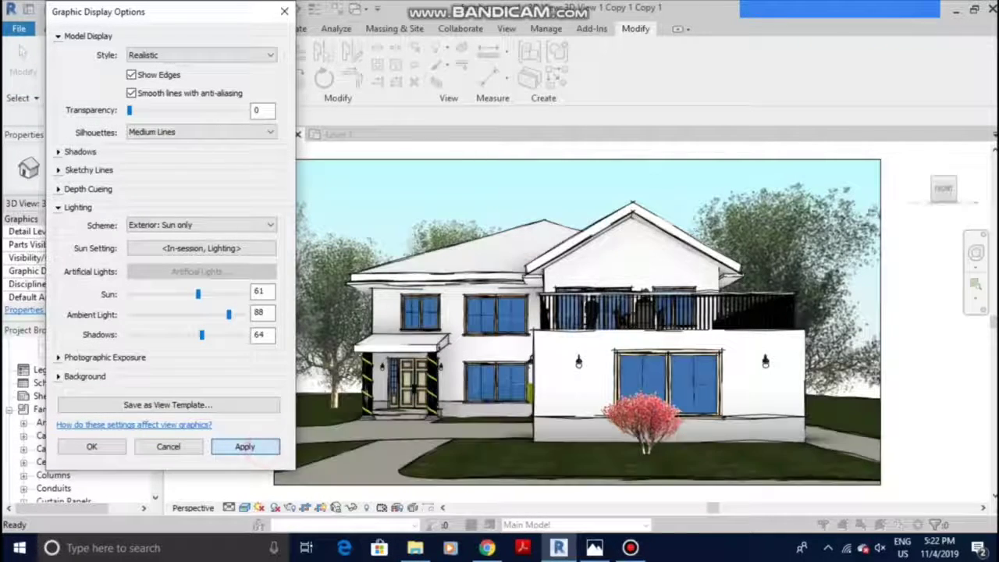
pyautogui.moveTo(228, 315); pyautogui.dragTo(162, 315)
pyautogui.click(245, 447)
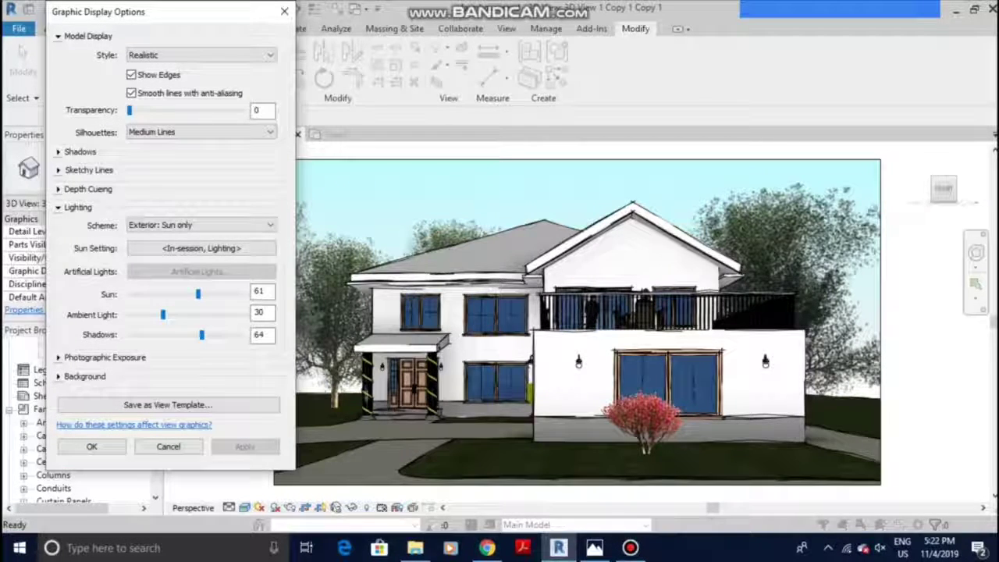
pyautogui.moveTo(197, 293); pyautogui.dragTo(175, 294)
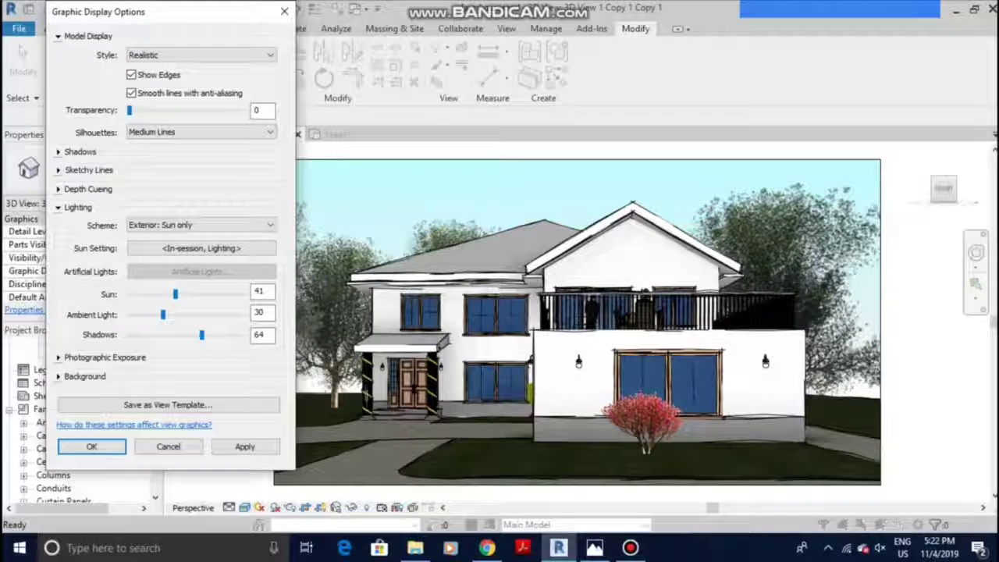
pyautogui.click(245, 447)
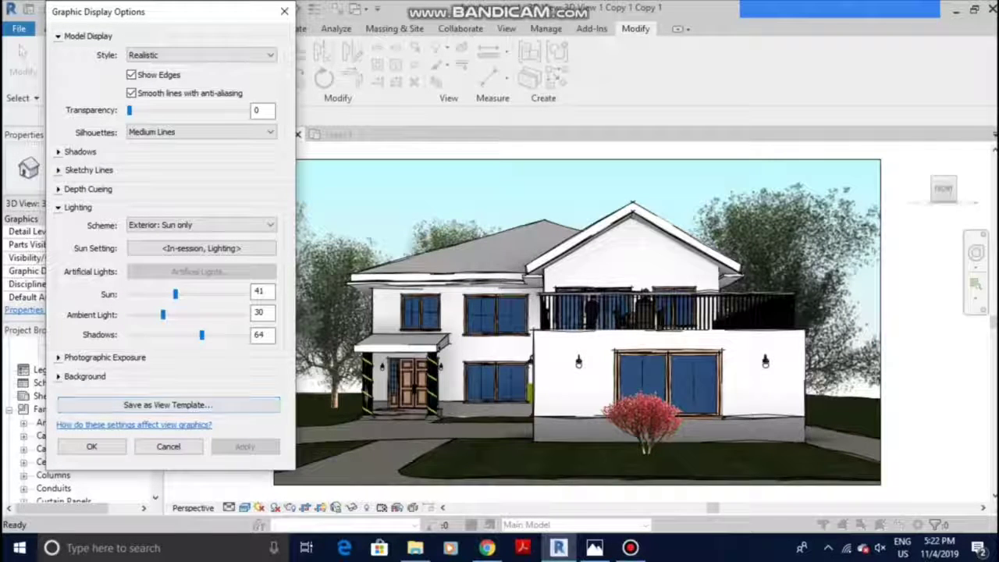
pyautogui.moveTo(202, 334); pyautogui.dragTo(179, 334)
# - Apply shadow intensity 45 and turn on cast shadows in the view
pyautogui.click(245, 446)
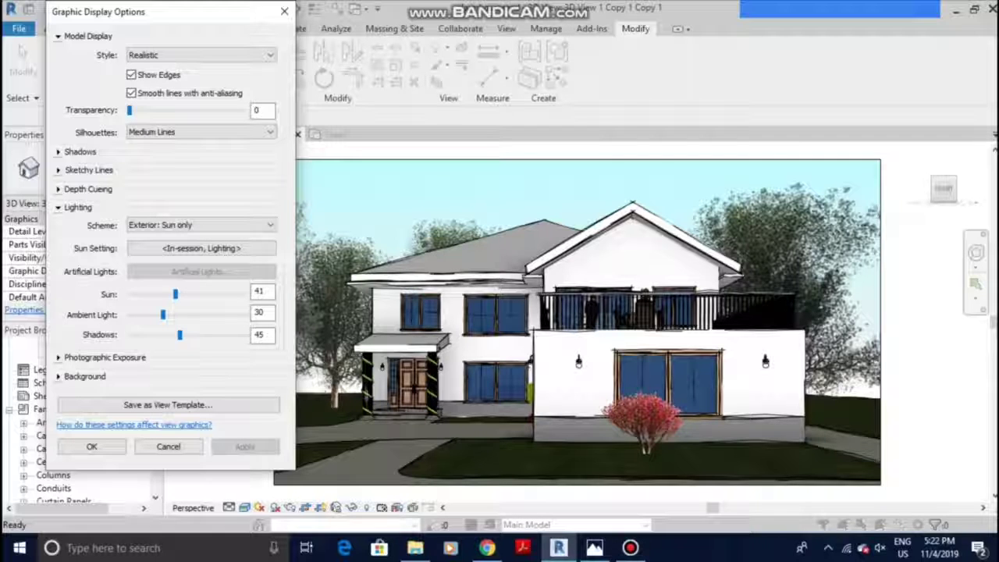
pyautogui.click(58, 151)
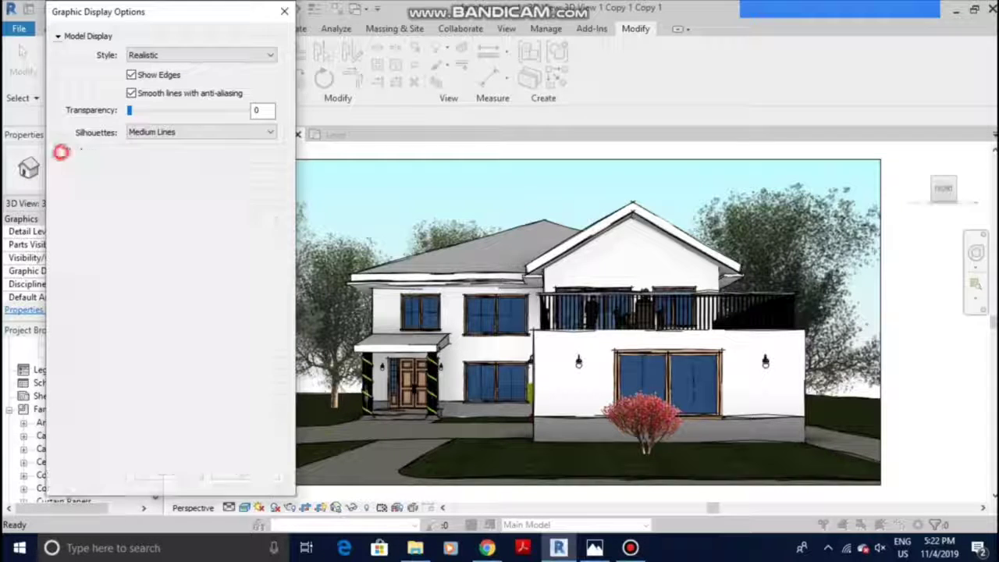
pyautogui.click(145, 162)
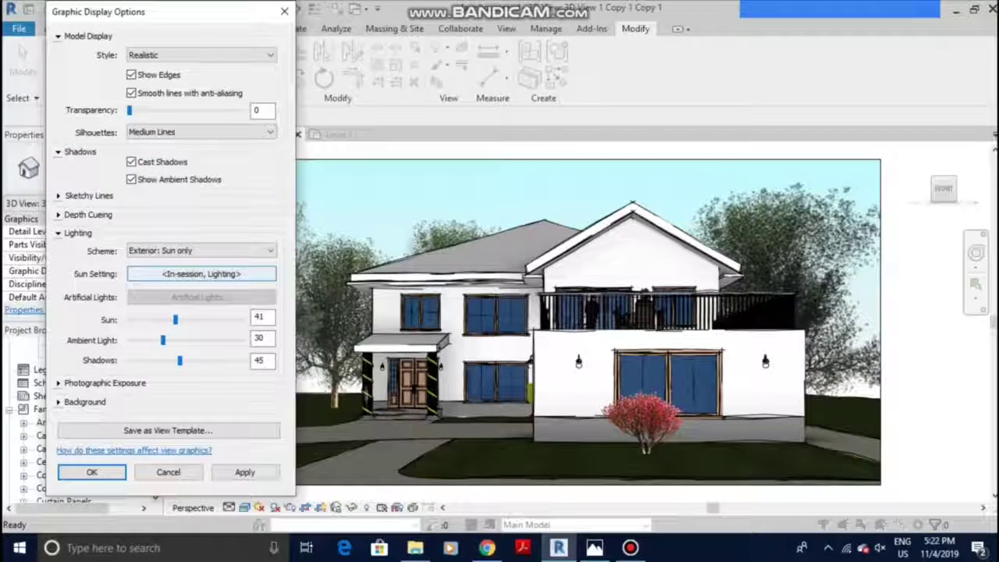
pyautogui.click(245, 472)
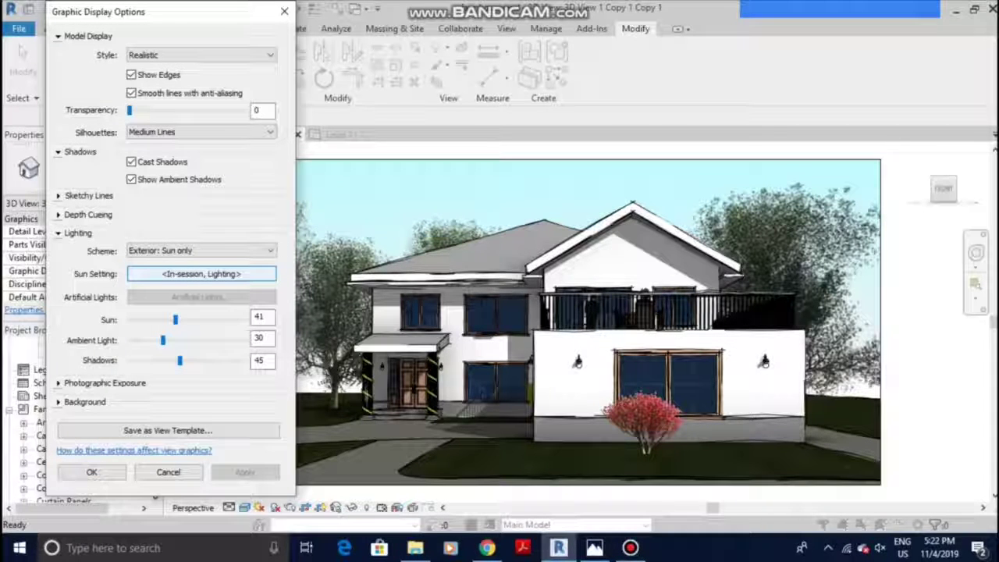
# - Switch cast shadows back off, apply, and close Graphic Display Options
pyautogui.moveTo(232, 14); pyautogui.dragTo(291, 25)
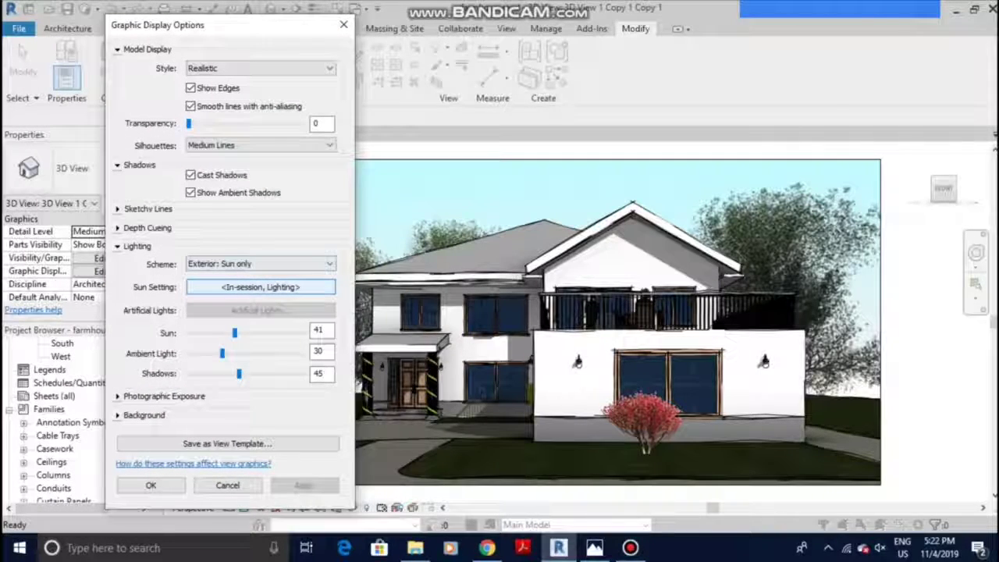
pyautogui.click(191, 175)
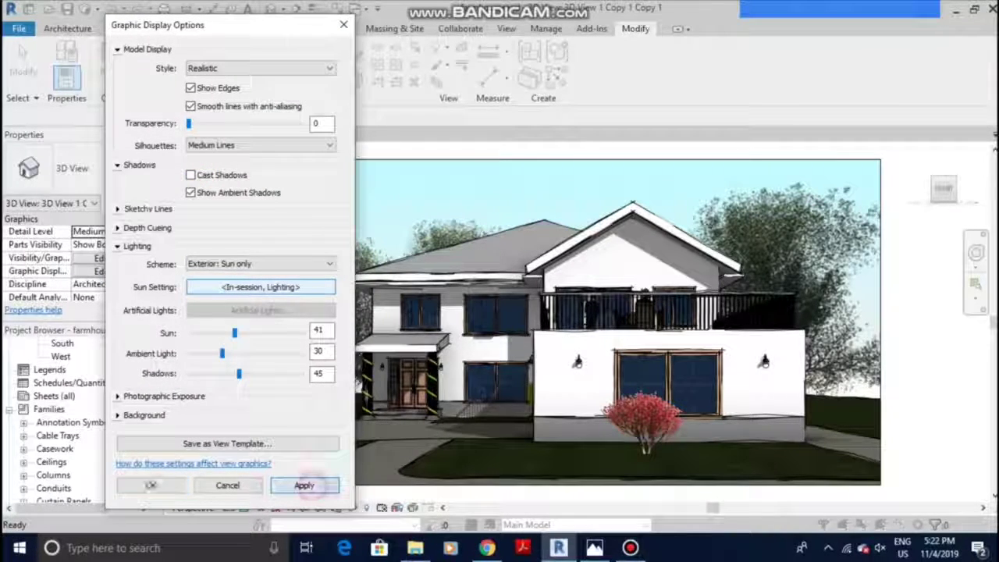
pyautogui.click(304, 485)
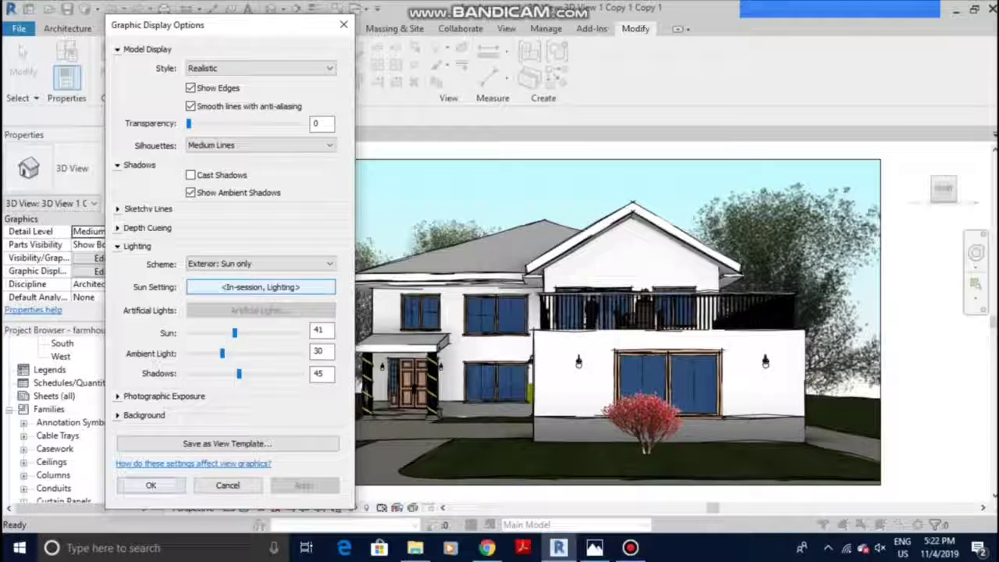
pyautogui.click(152, 485)
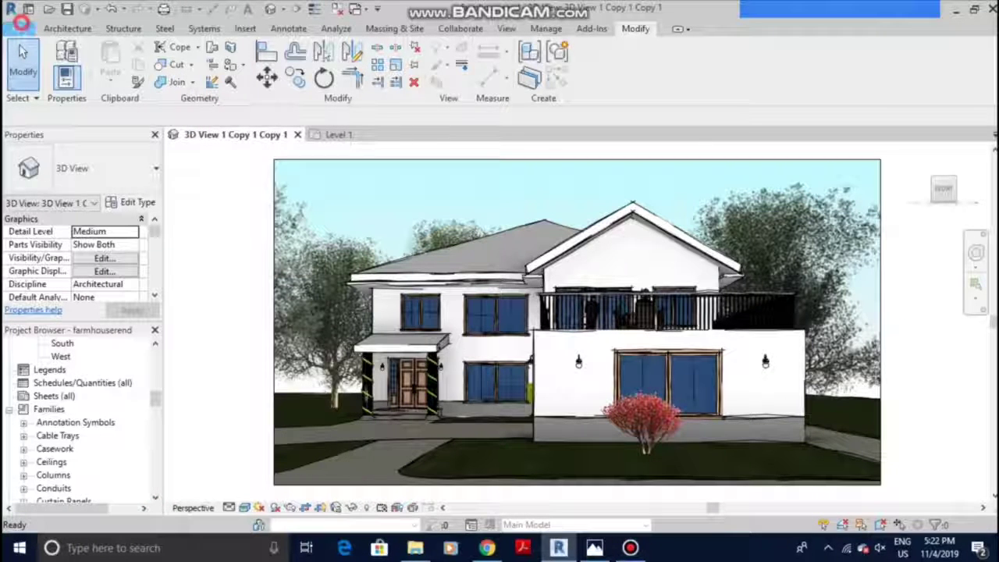
# - Start exporting the current view as an image from the application menu
pyautogui.click(21, 22)
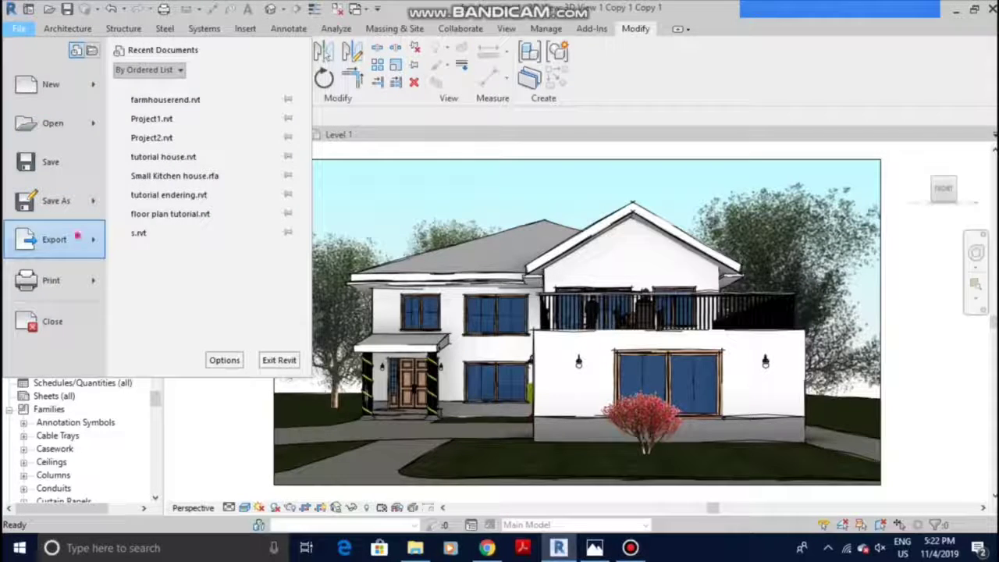
pyautogui.moveTo(77, 238)
pyautogui.scroll(-3, 221, 328)
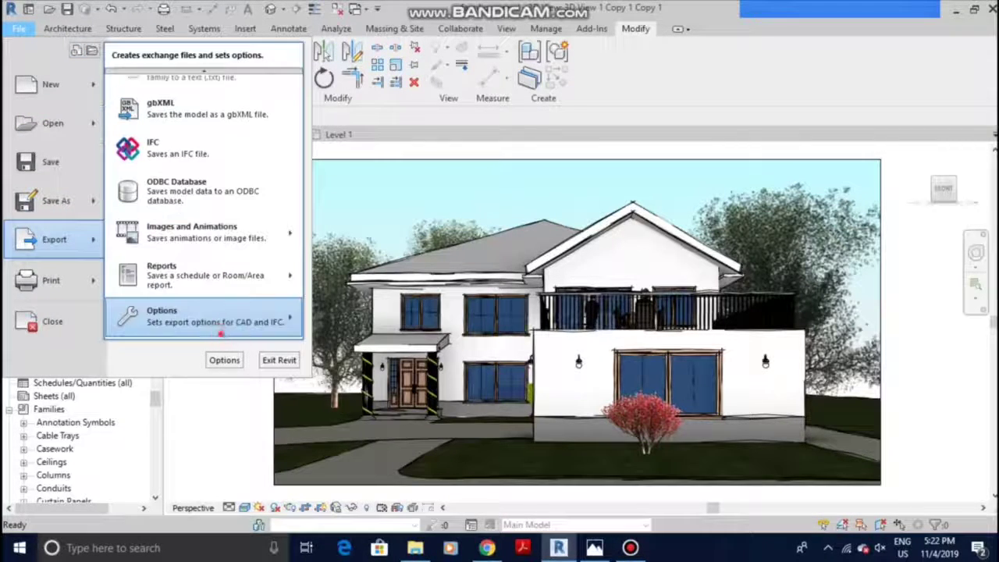
pyautogui.moveTo(203, 232)
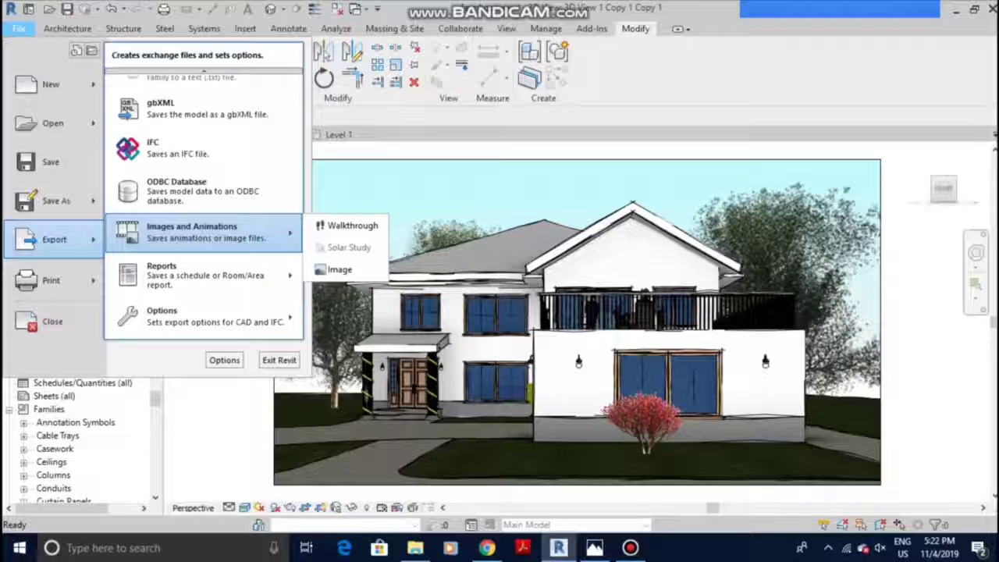
pyautogui.click(339, 269)
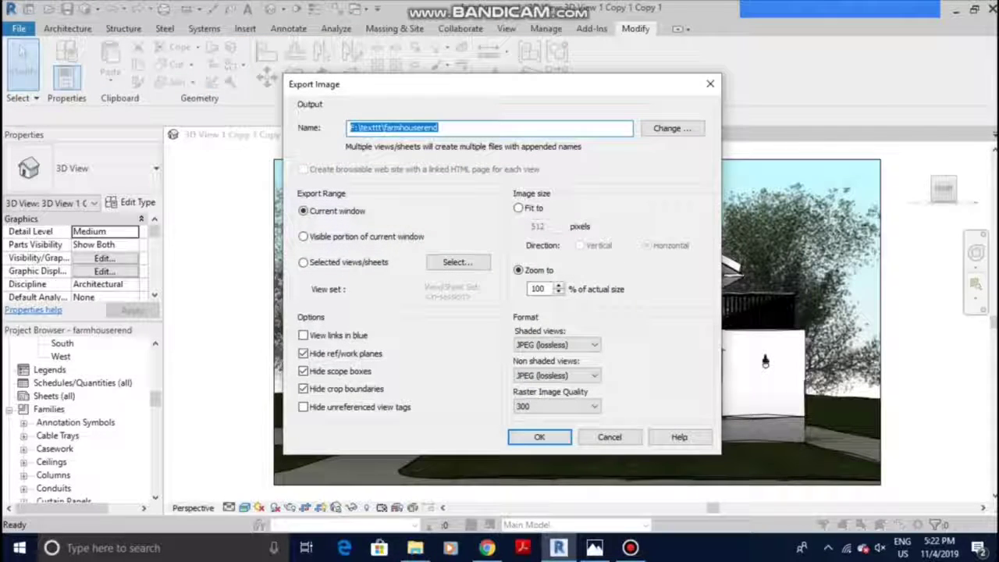
# - Size the export image to 100% of actual size
pyautogui.click(519, 208)
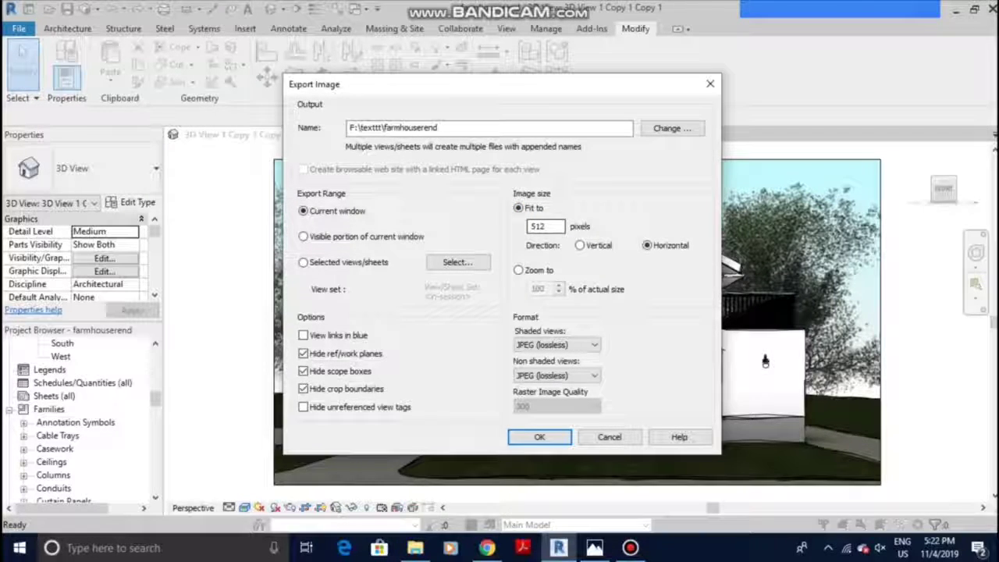
pyautogui.click(535, 270)
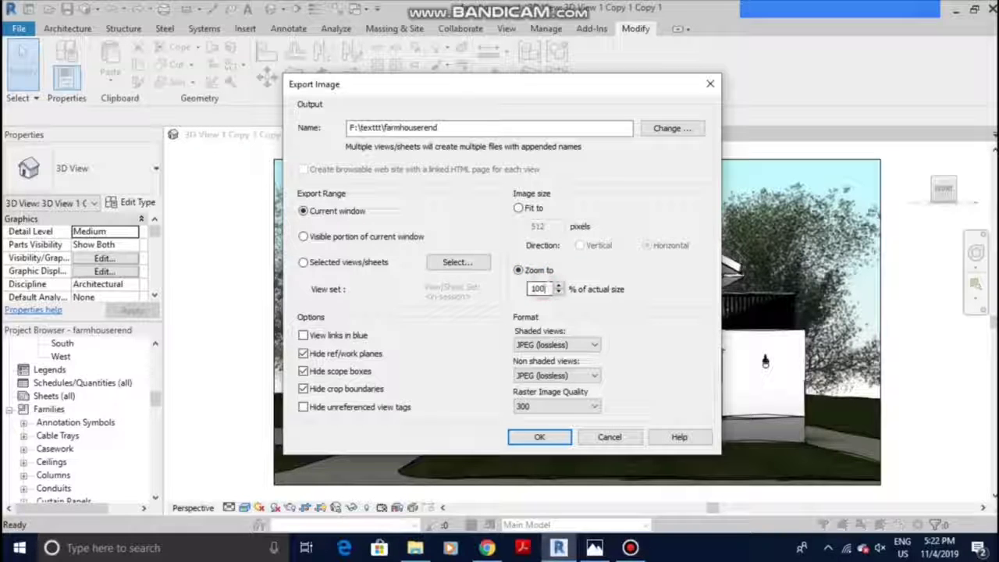
pyautogui.doubleClick(540, 288)
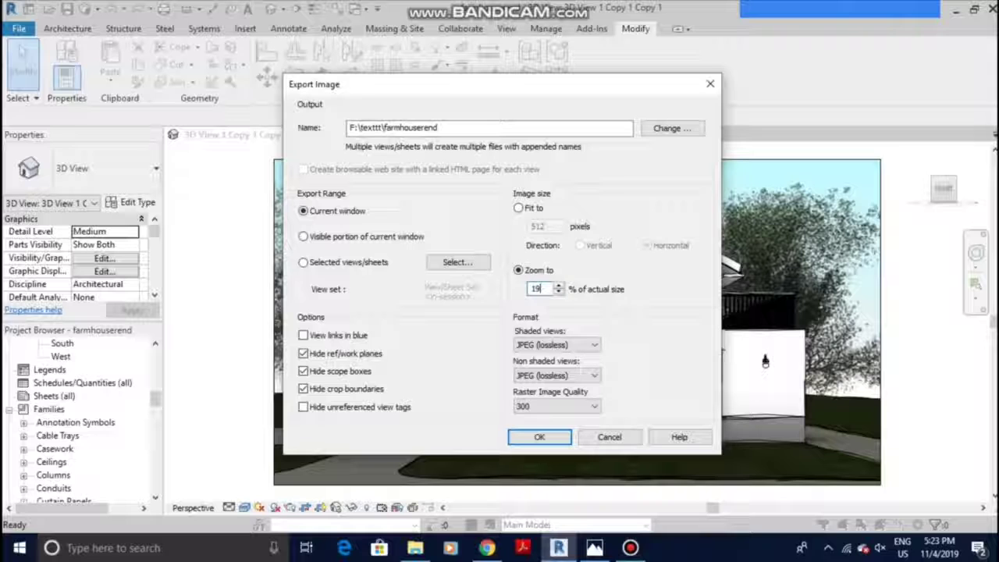
pyautogui.write('100')
# - Keep shaded views as JPEG (lossless) with raster image quality 300
pyautogui.click(594, 344)
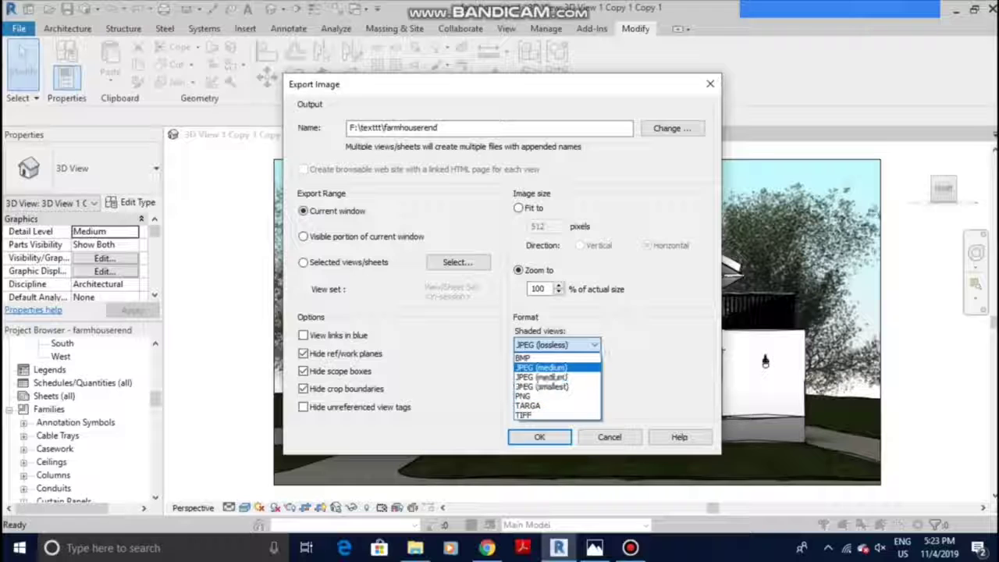
pyautogui.click(561, 369)
pyautogui.click(556, 405)
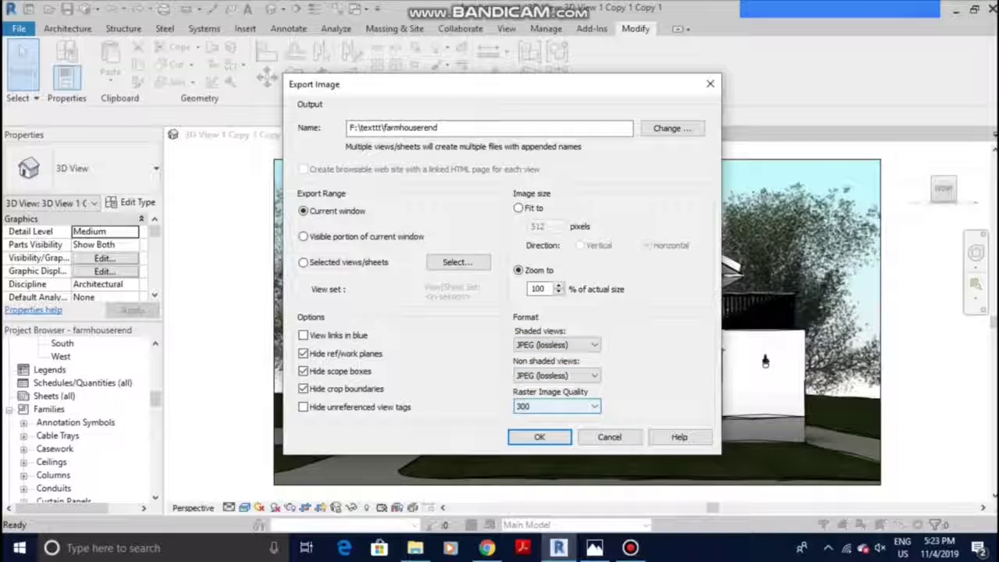
pyautogui.click(560, 406)
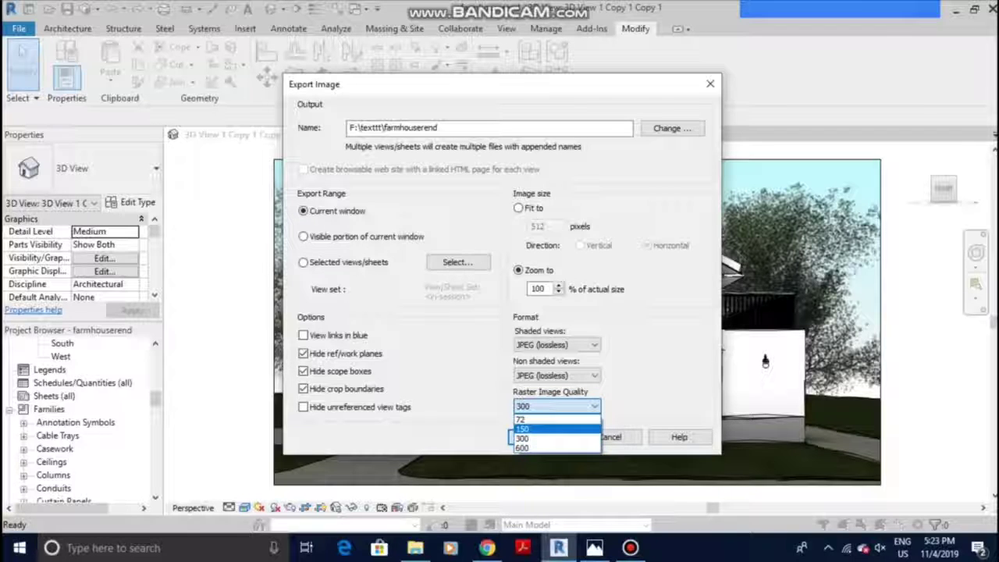
pyautogui.click(539, 438)
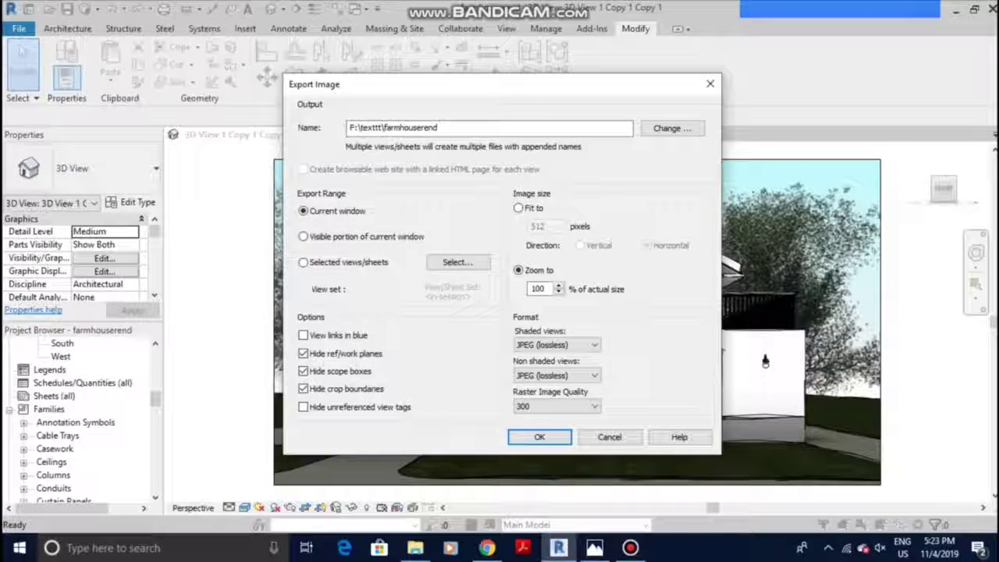
pyautogui.click(673, 128)
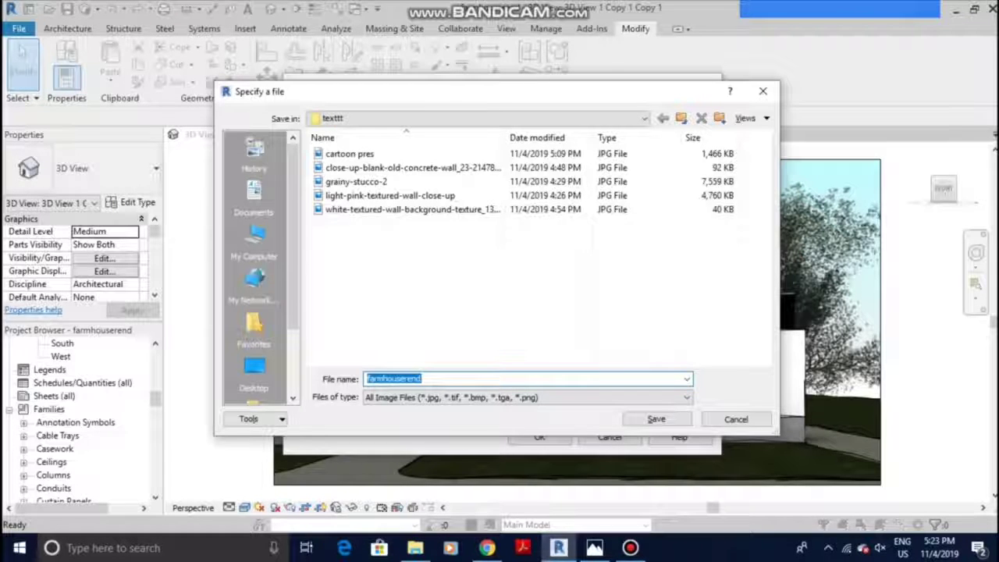
# - Name the output file cartoonh and export the image
pyautogui.write('cartoon')
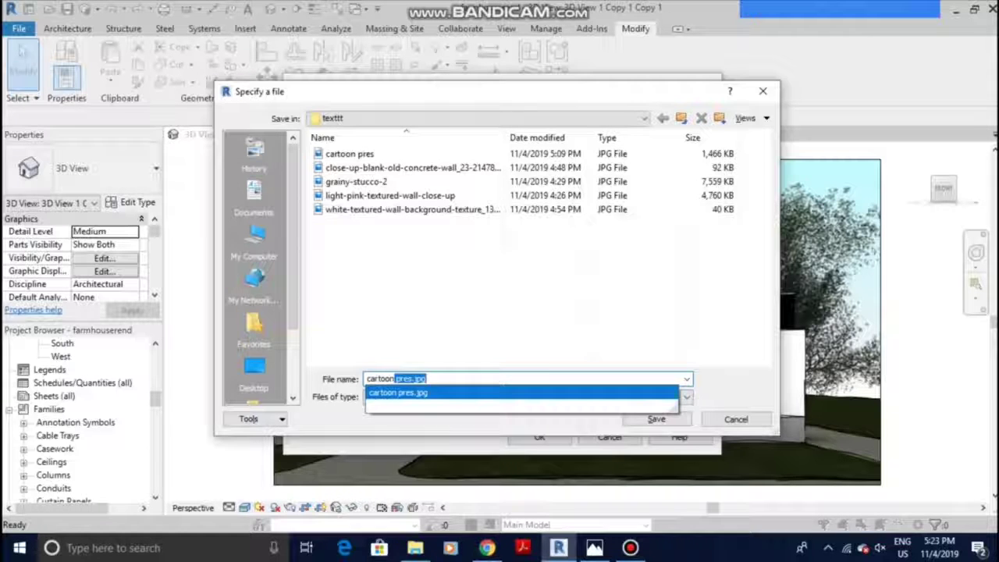
pyautogui.write('h')
pyautogui.click(656, 419)
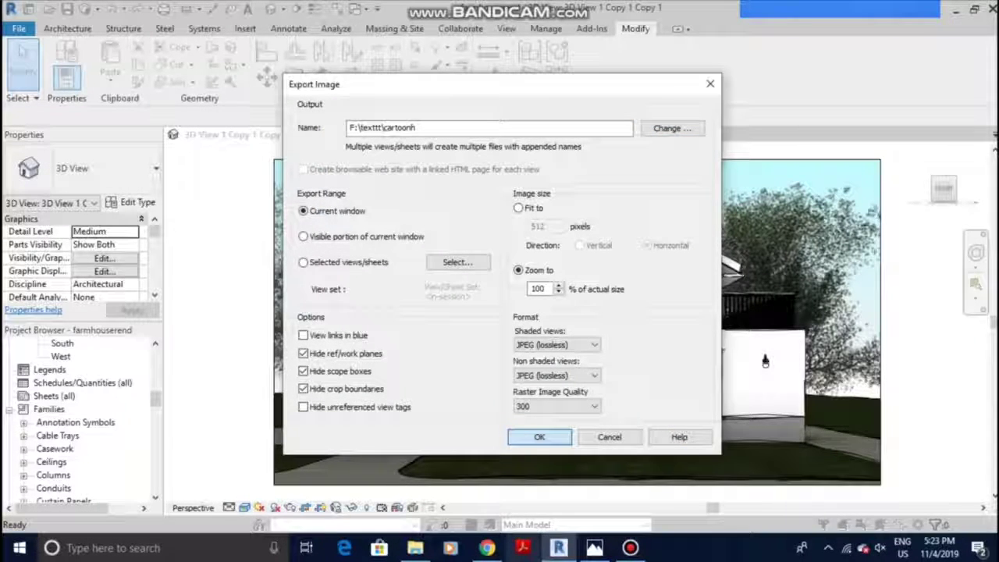
pyautogui.press('Return')
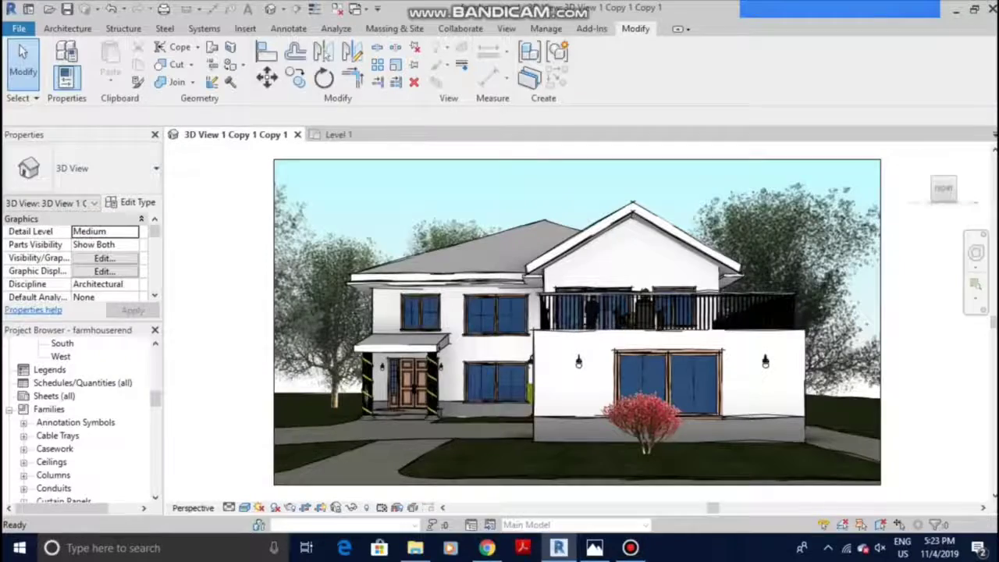
# - Open cartoonh.jpg from the texttt folder in File Explorer
pyautogui.click(414, 548)
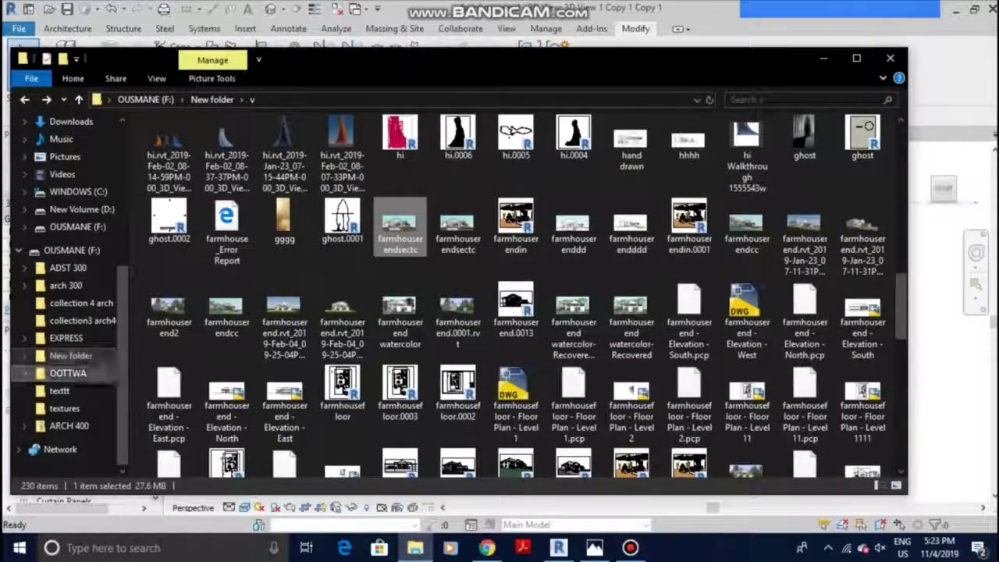
pyautogui.click(60, 390)
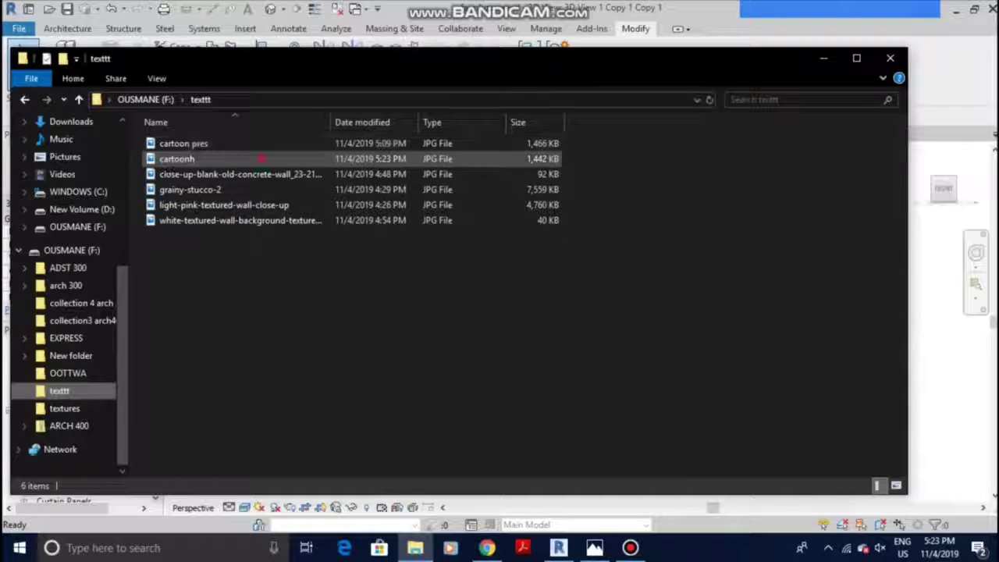
pyautogui.doubleClick(262, 159)
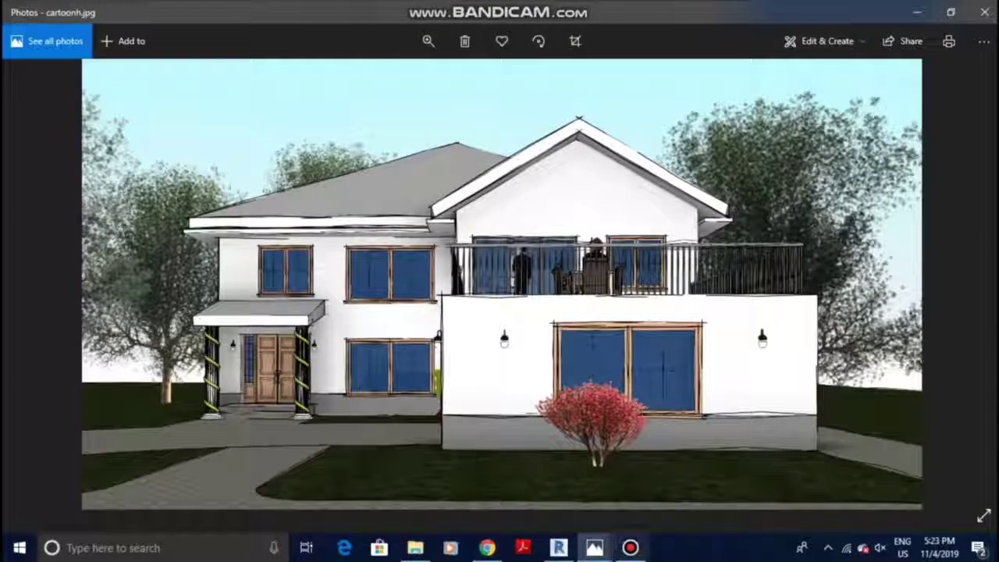
# - View farmhouserendsectc.tif, return to cartoonh.jpg, then minimize Photos
pyautogui.click(595, 547)
pyautogui.click(514, 488)
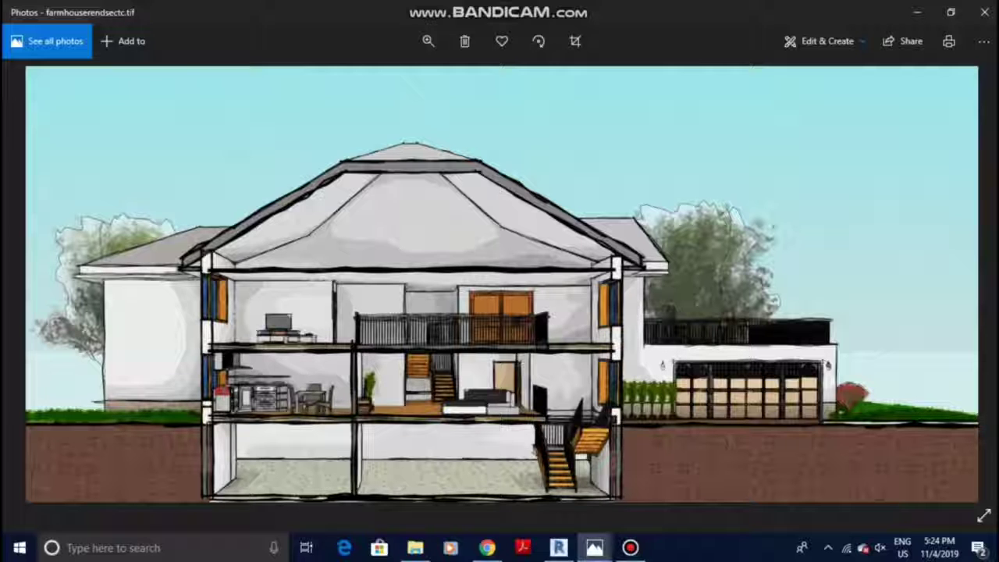
pyautogui.press('Right')
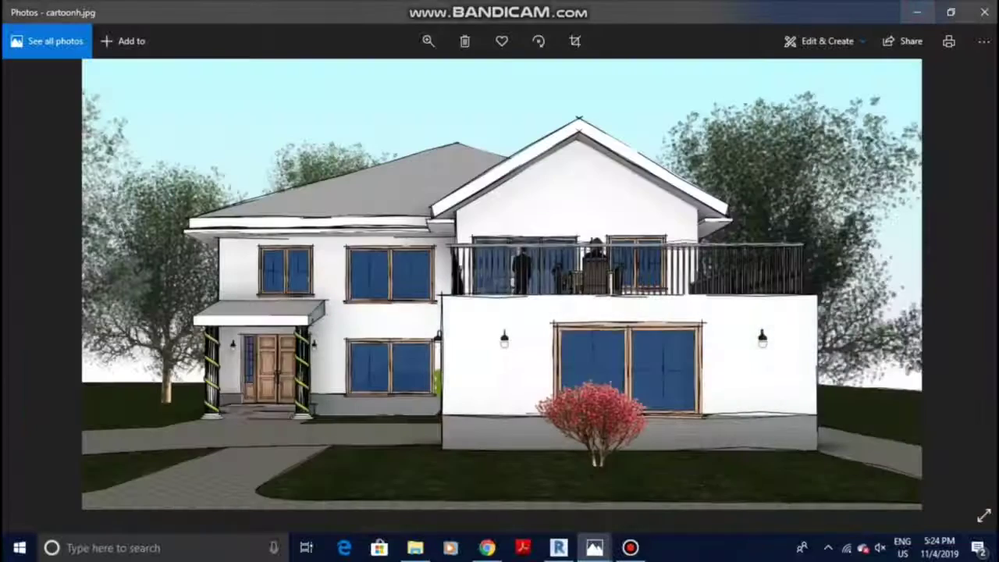
pyautogui.click(918, 11)
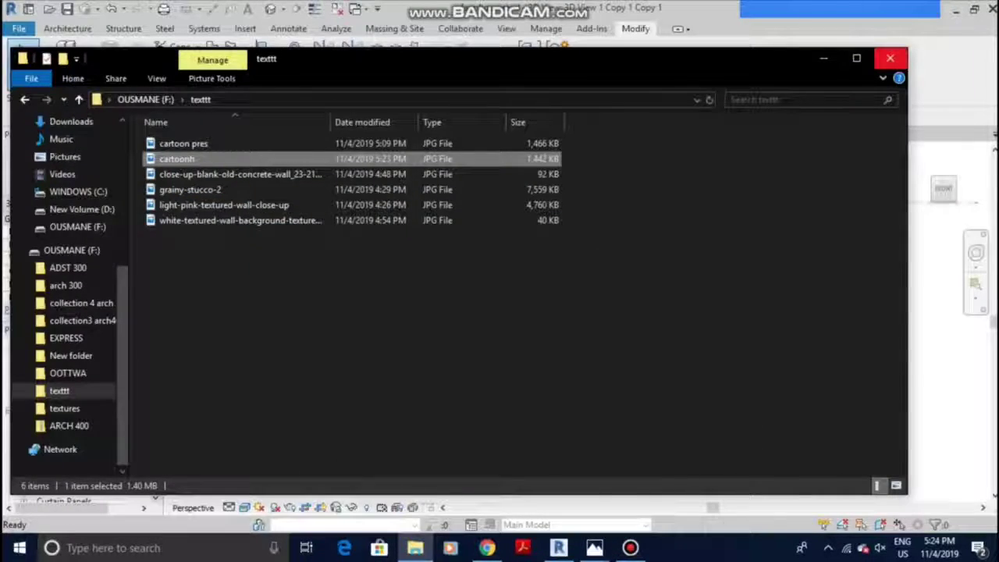
# - Back in Revit, preview the Consistent Colors visual style, then restore Realistic
pyautogui.click(843, 49)
pyautogui.click(244, 507)
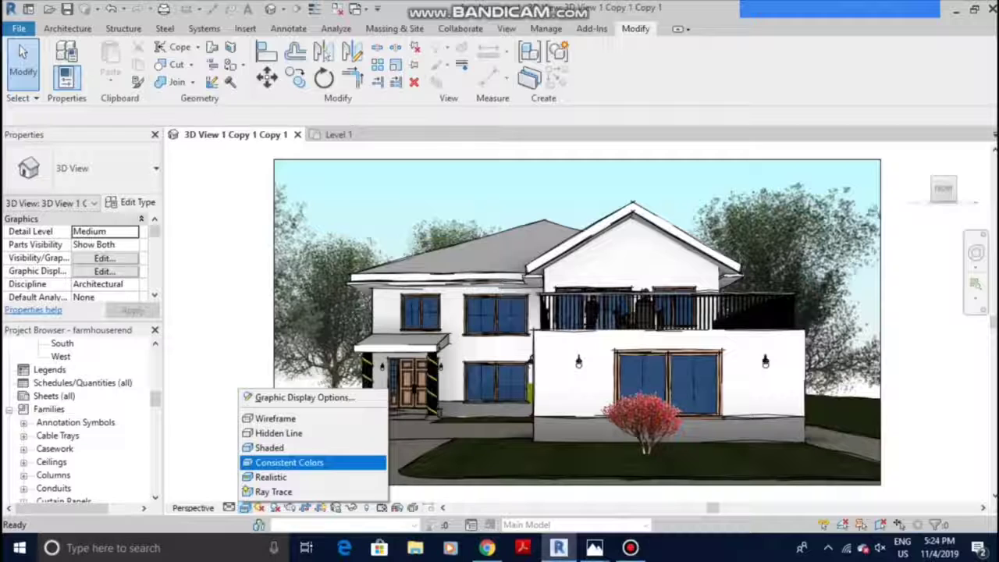
pyautogui.click(277, 463)
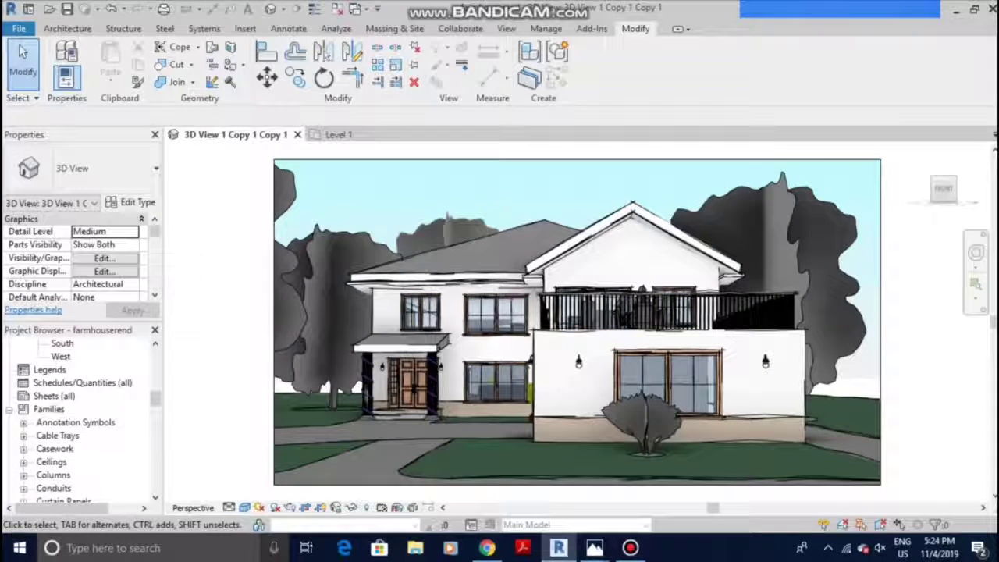
pyautogui.click(244, 507)
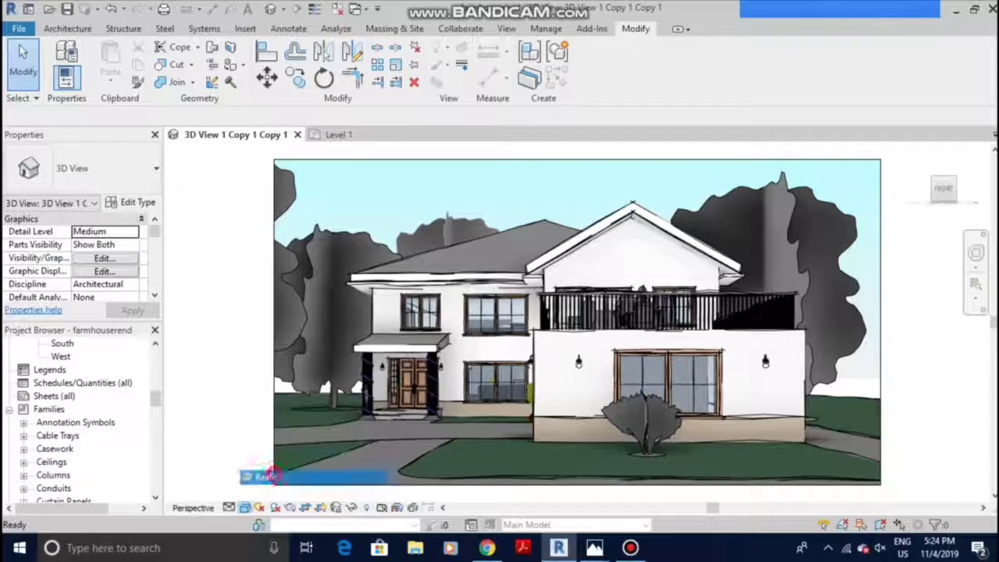
pyautogui.click(265, 477)
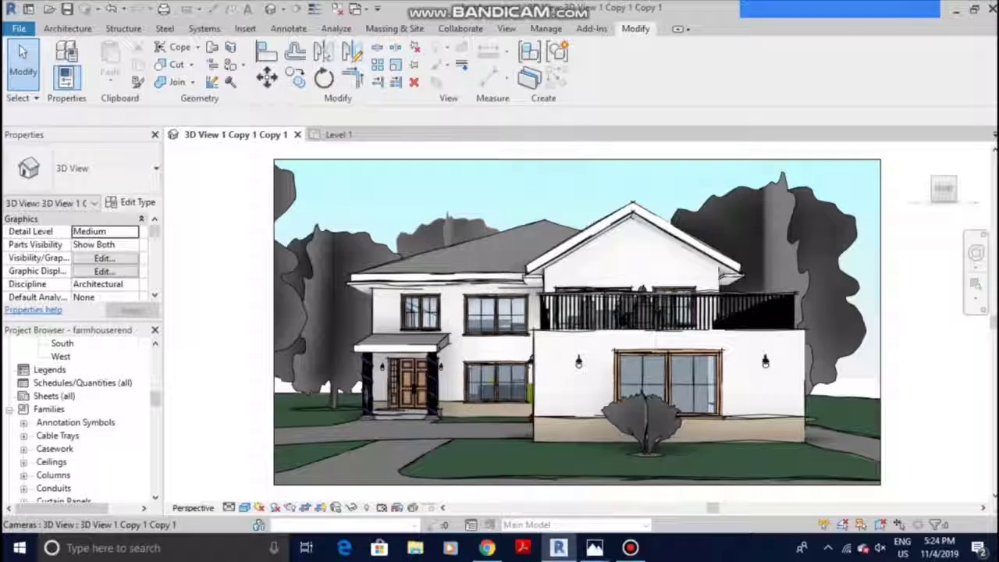
# - Set the view background to the light-pink-textured-wall-close-up.jpg image and close Graphic Display Options
pyautogui.click(244, 508)
pyautogui.click(304, 397)
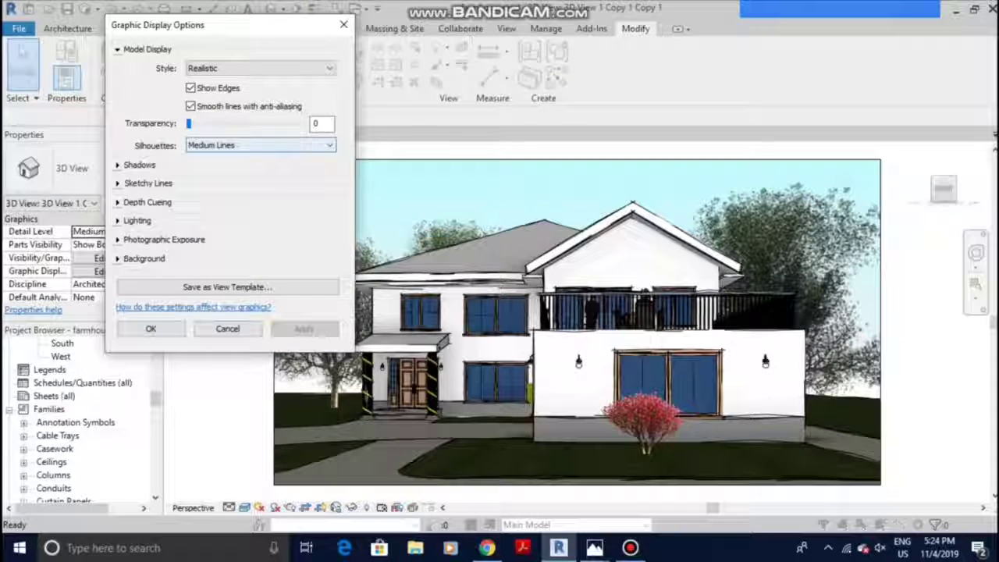
pyautogui.click(118, 258)
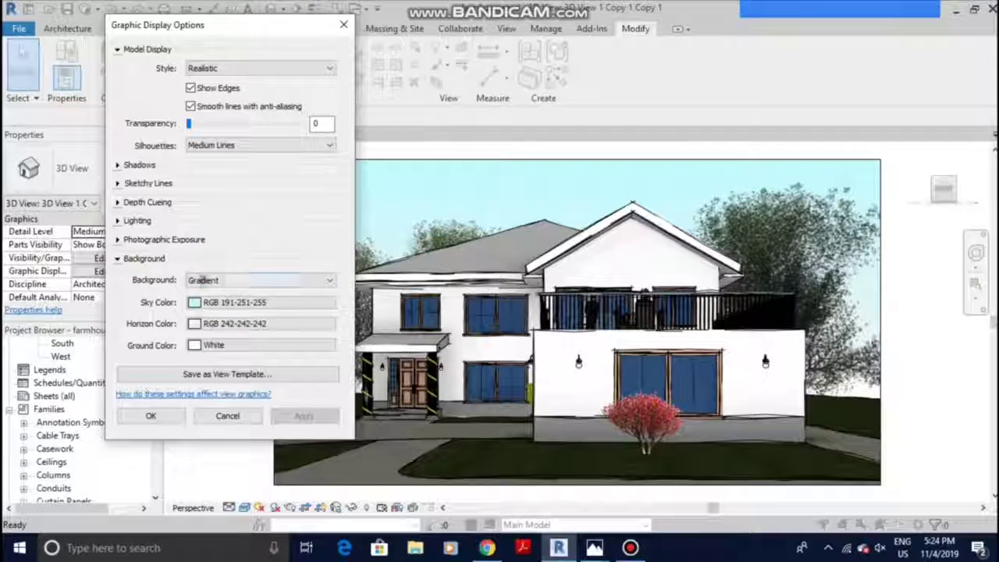
pyautogui.click(262, 280)
pyautogui.click(206, 322)
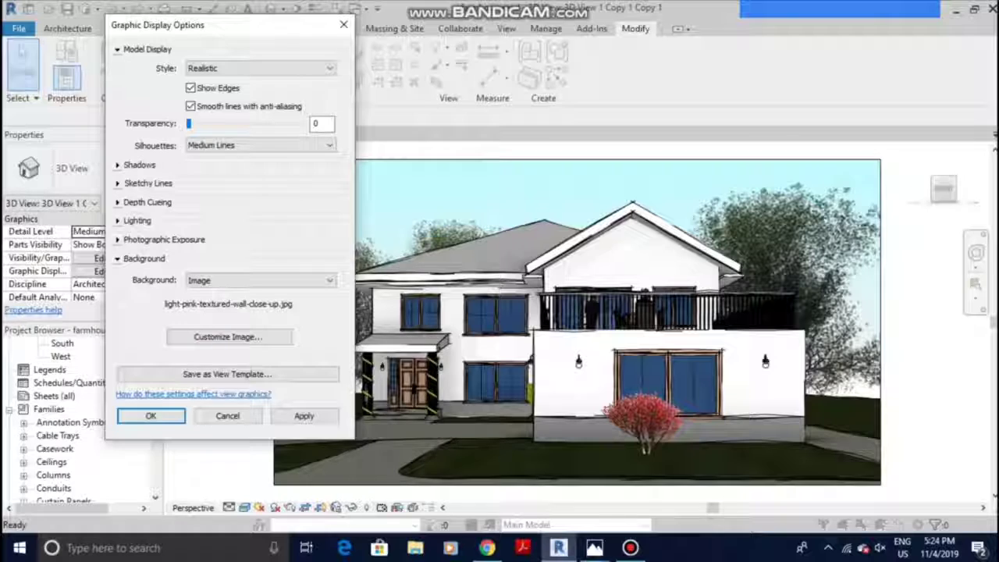
pyautogui.click(303, 416)
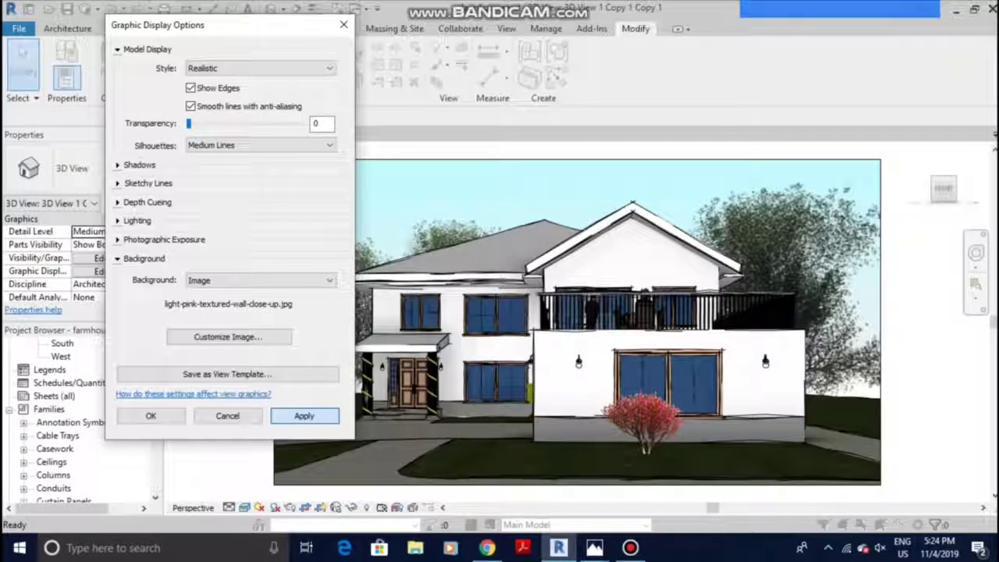
pyautogui.click(344, 25)
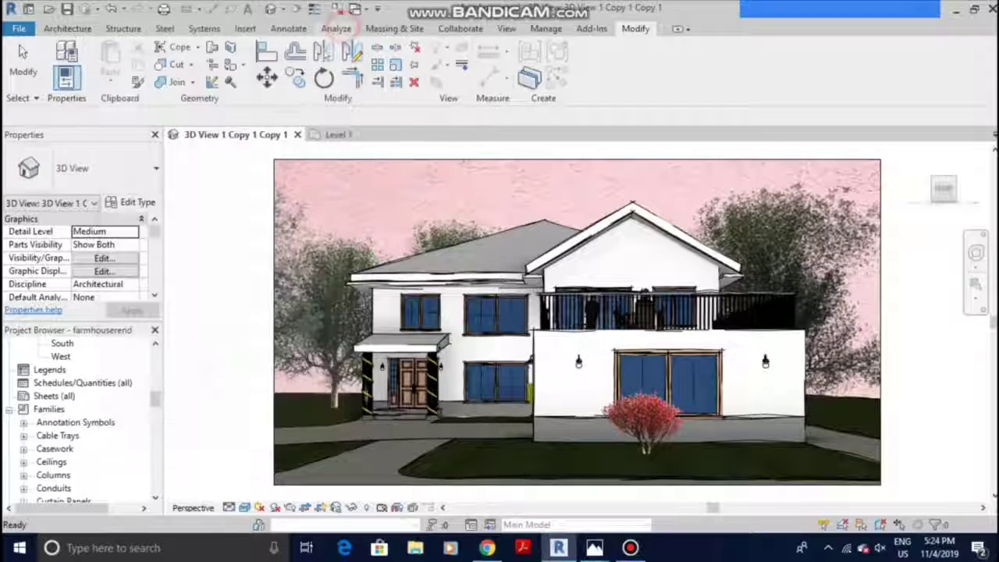